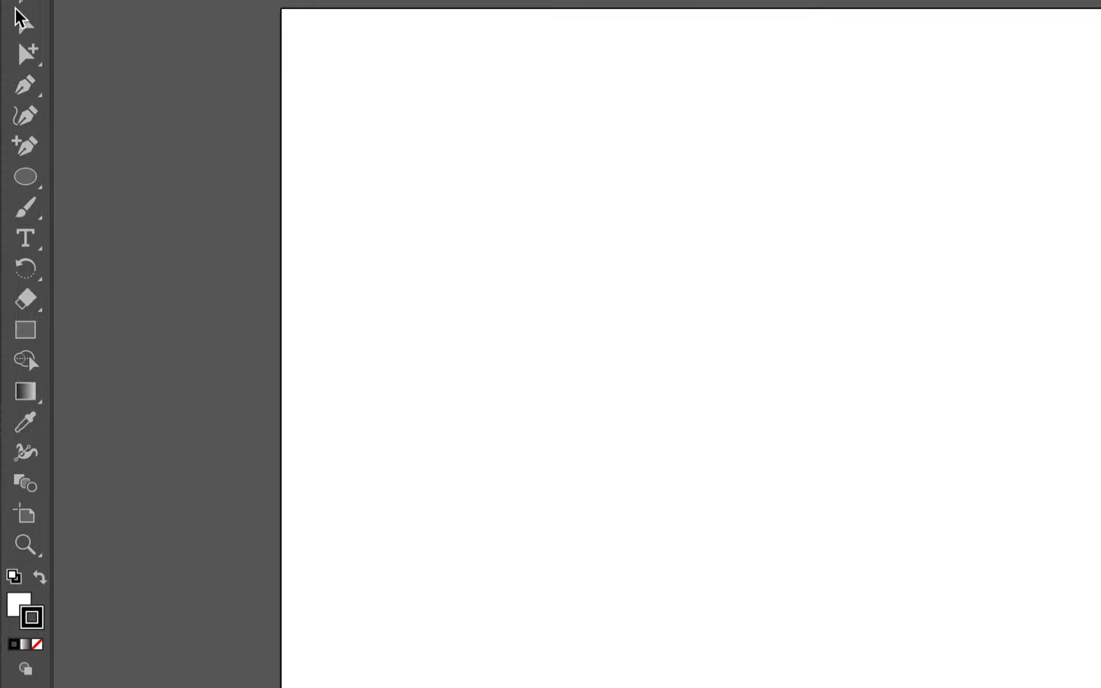
Step: Start an outline with the Pen tool by drawing a straight-sided zigzag of seven anchor points across the artboard's upper left area
{"action": "left_click", "coordinate": [25, 89]}
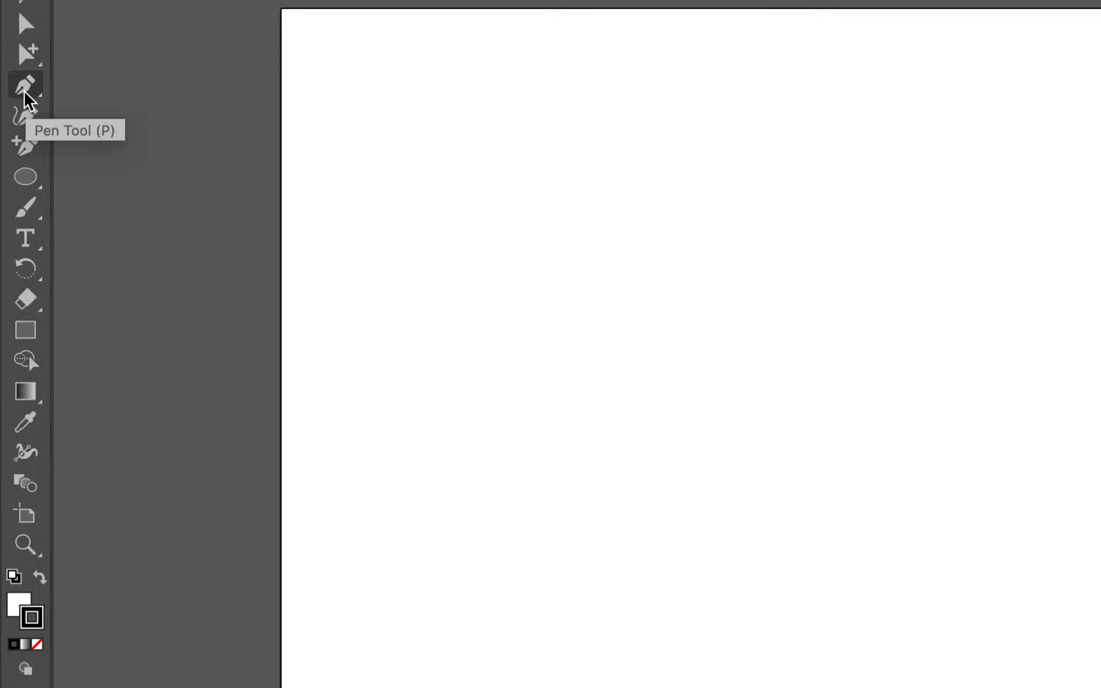
{"action": "left_click", "coordinate": [25, 91]}
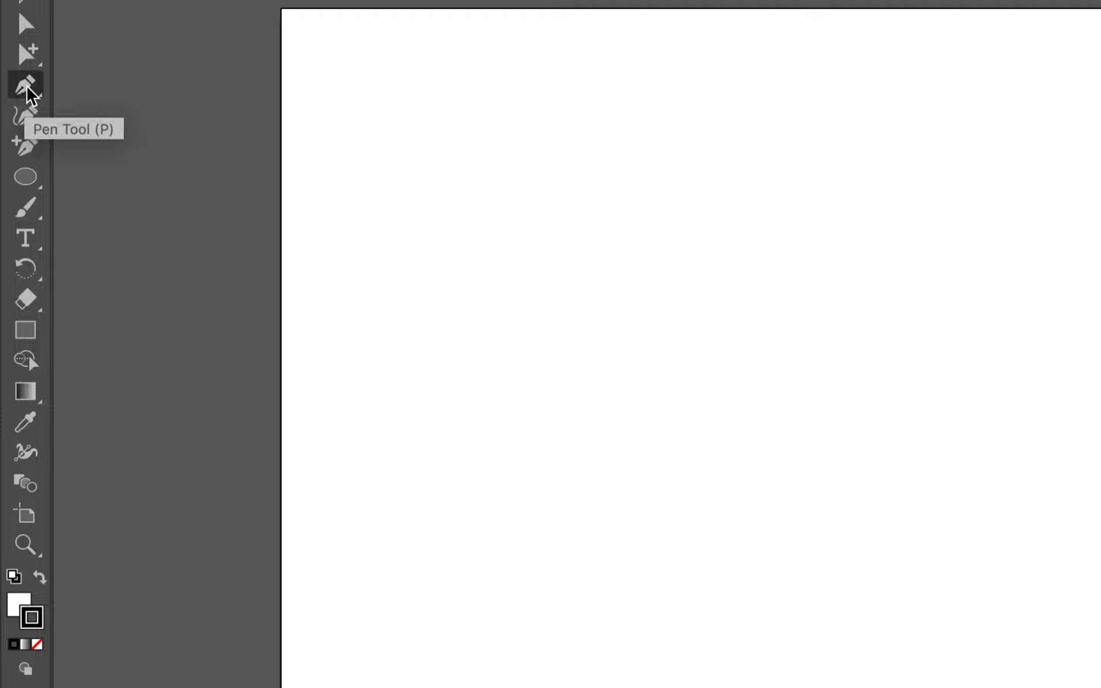
{"action": "left_click", "coordinate": [27, 120]}
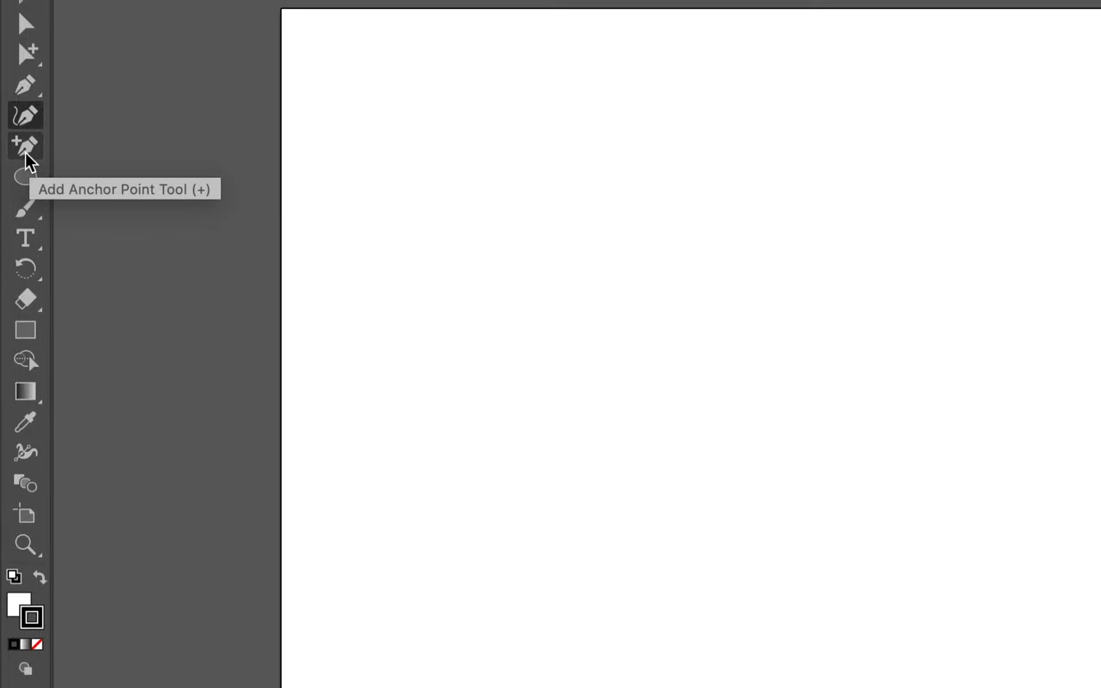
{"action": "left_click", "coordinate": [25, 92]}
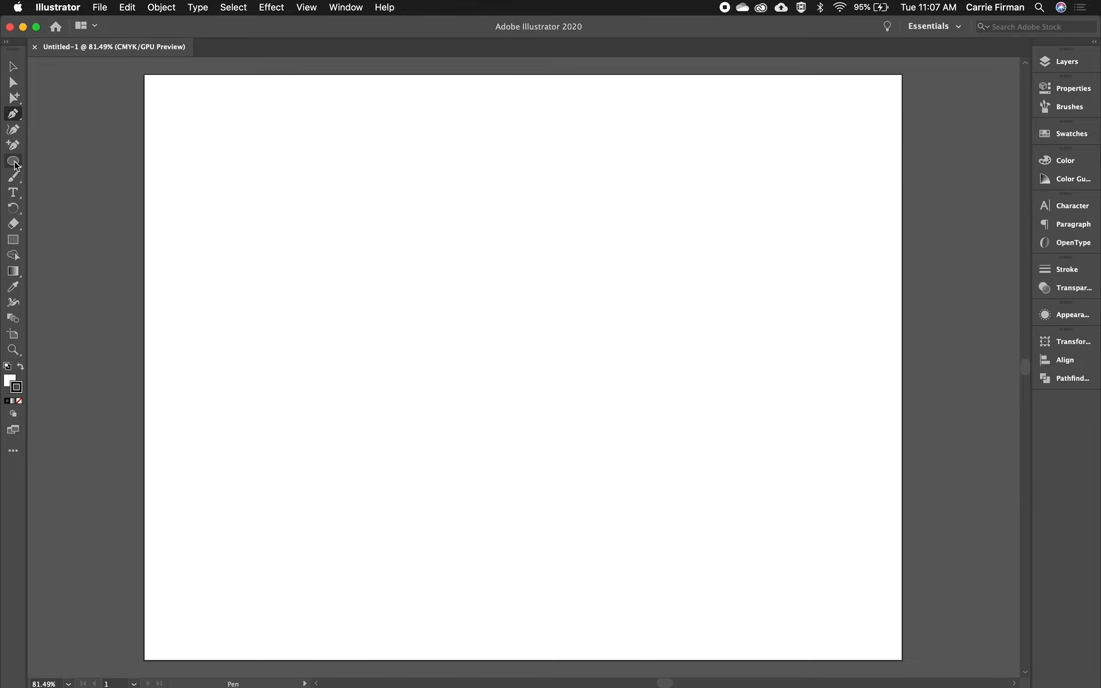
{"action": "left_click", "coordinate": [232, 154]}
{"action": "left_click", "coordinate": [268, 296]}
{"action": "left_click", "coordinate": [303, 183]}
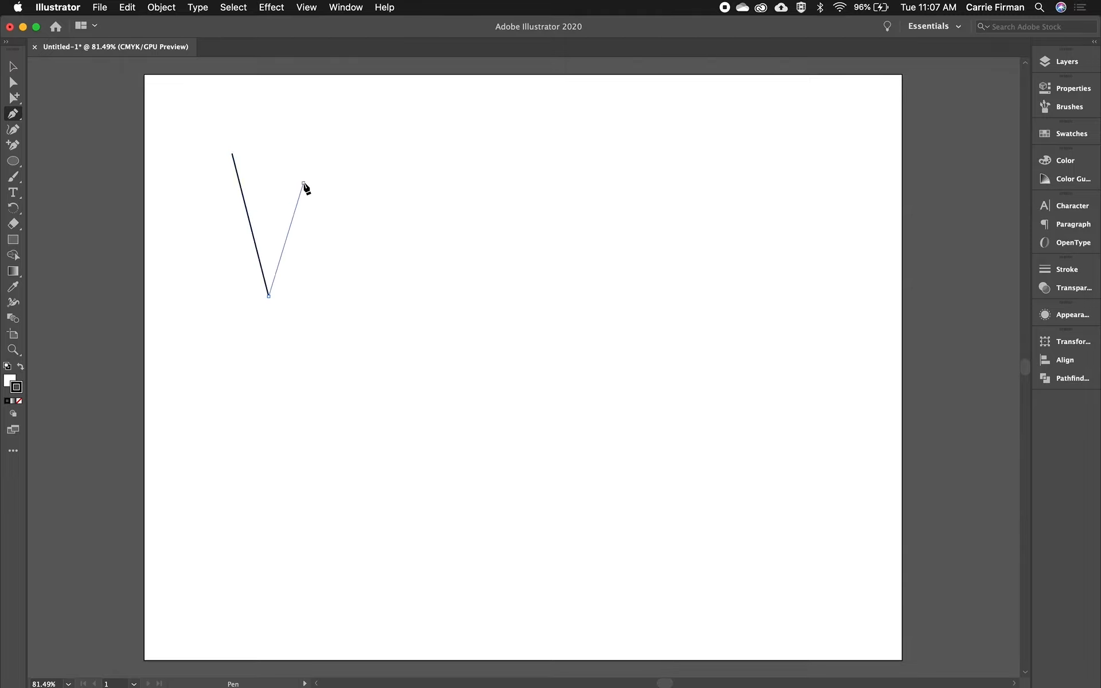
{"action": "left_click", "coordinate": [339, 249]}
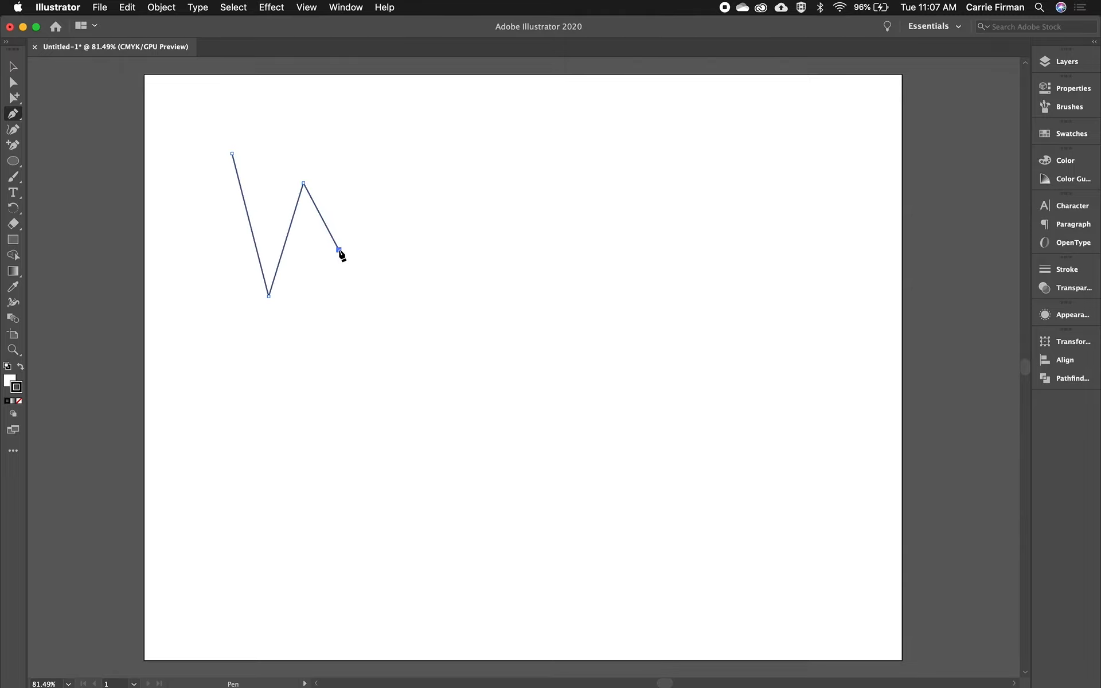
{"action": "left_click", "coordinate": [378, 144]}
{"action": "left_click", "coordinate": [417, 261]}
{"action": "left_click", "coordinate": [447, 127]}
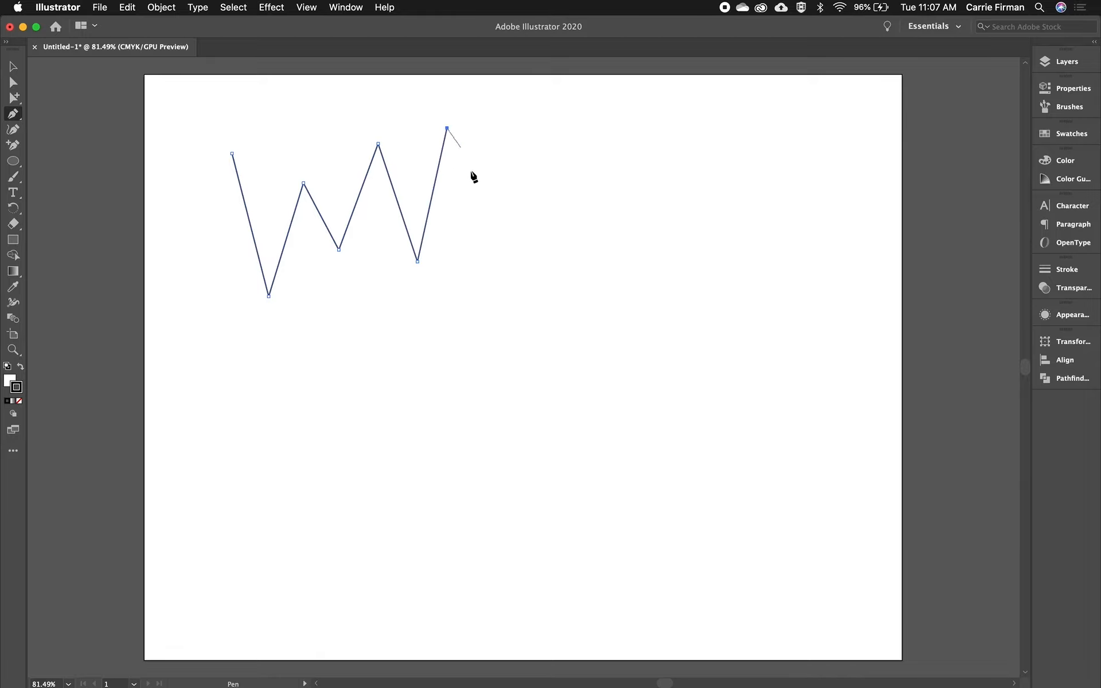
Step: Continue the path down its right side and back in a second zigzag beneath the first, ending below the starting point
{"action": "left_click", "coordinate": [483, 208]}
{"action": "left_click", "coordinate": [442, 329]}
{"action": "left_click", "coordinate": [382, 285]}
{"action": "left_click", "coordinate": [330, 346]}
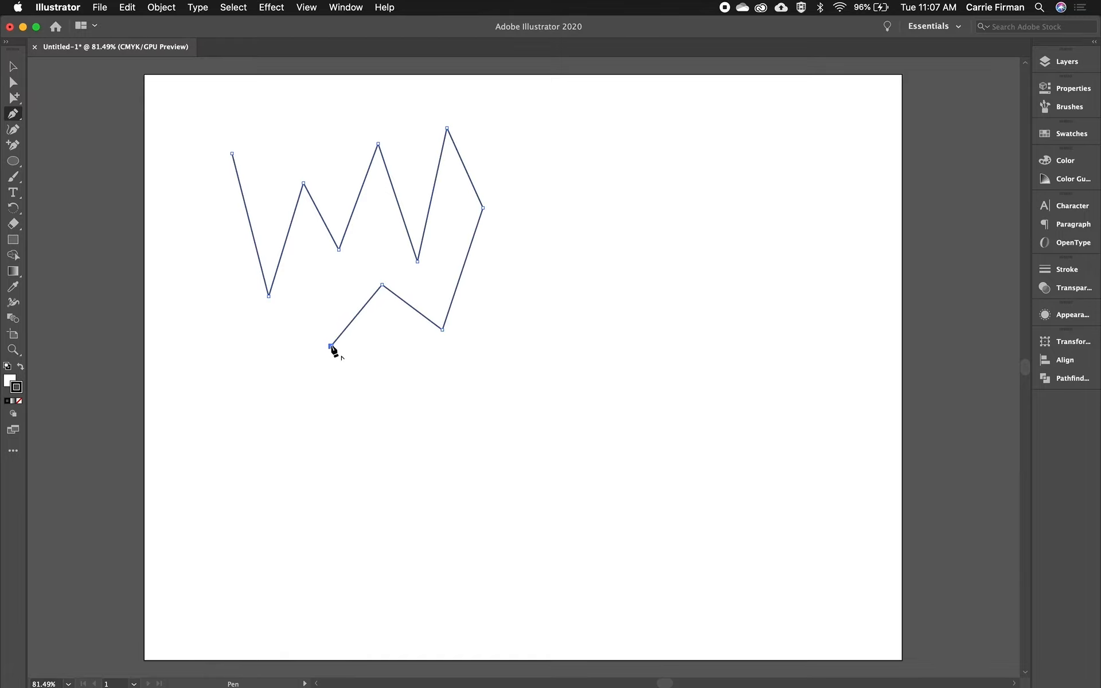
{"action": "left_click", "coordinate": [309, 259]}
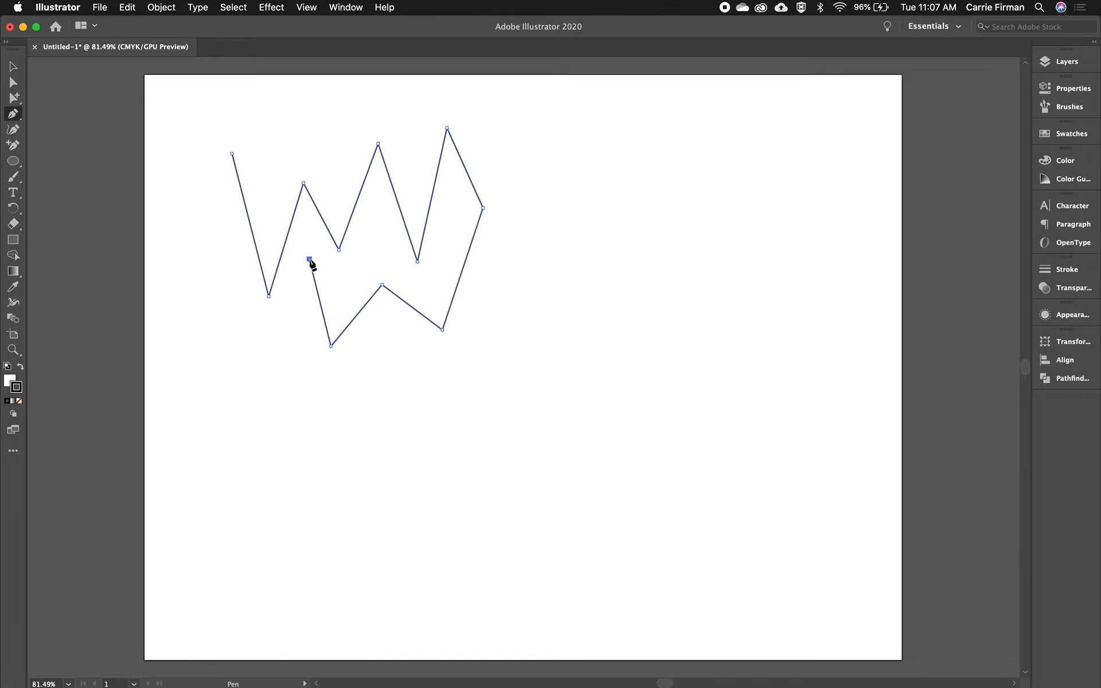
{"action": "left_click", "coordinate": [277, 398]}
{"action": "left_click", "coordinate": [200, 281]}
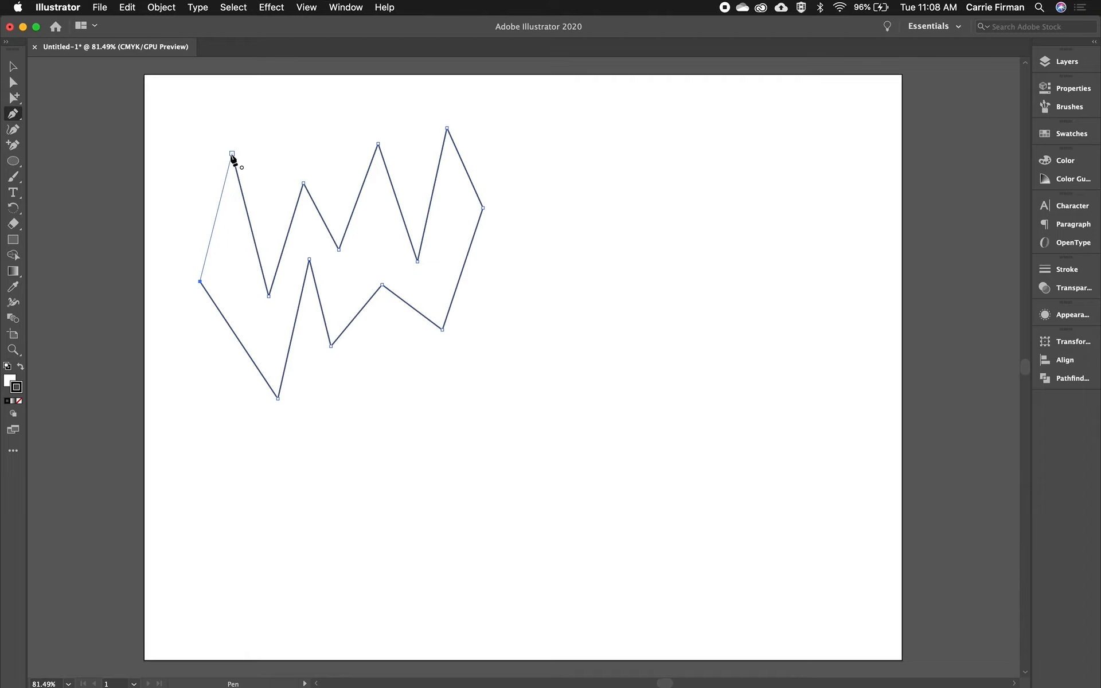
Step: Close the zigzag outline at its starting point and fill the shape with bright blue
{"action": "left_click", "coordinate": [232, 154]}
{"action": "left_click", "coordinate": [1074, 139]}
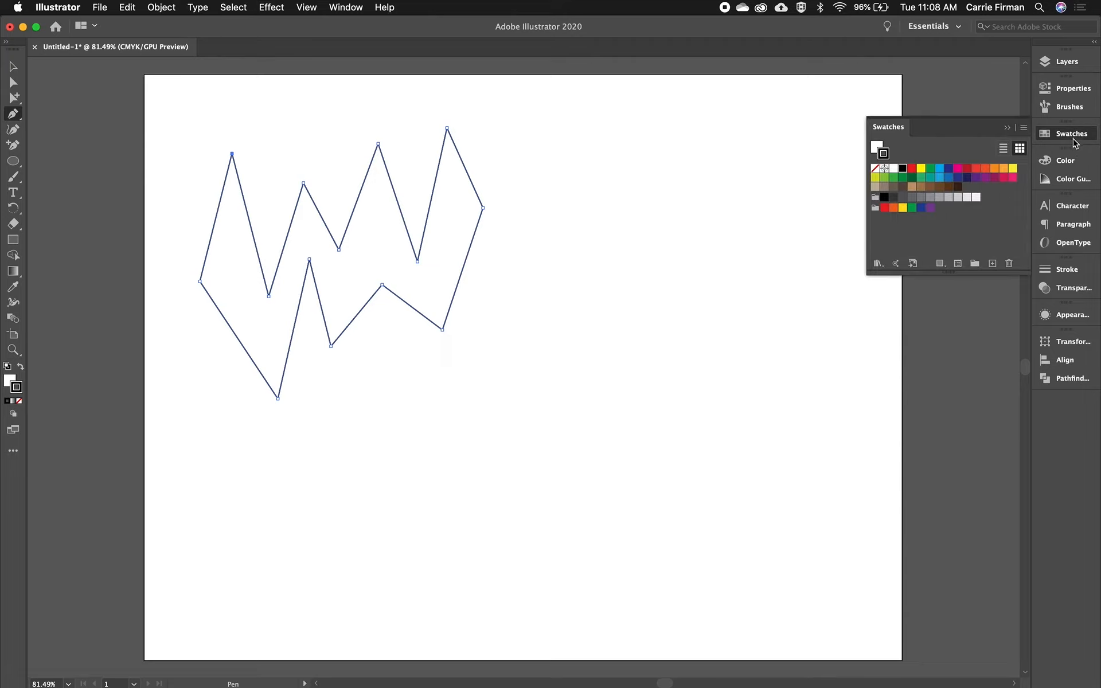
{"action": "left_click", "coordinate": [876, 148]}
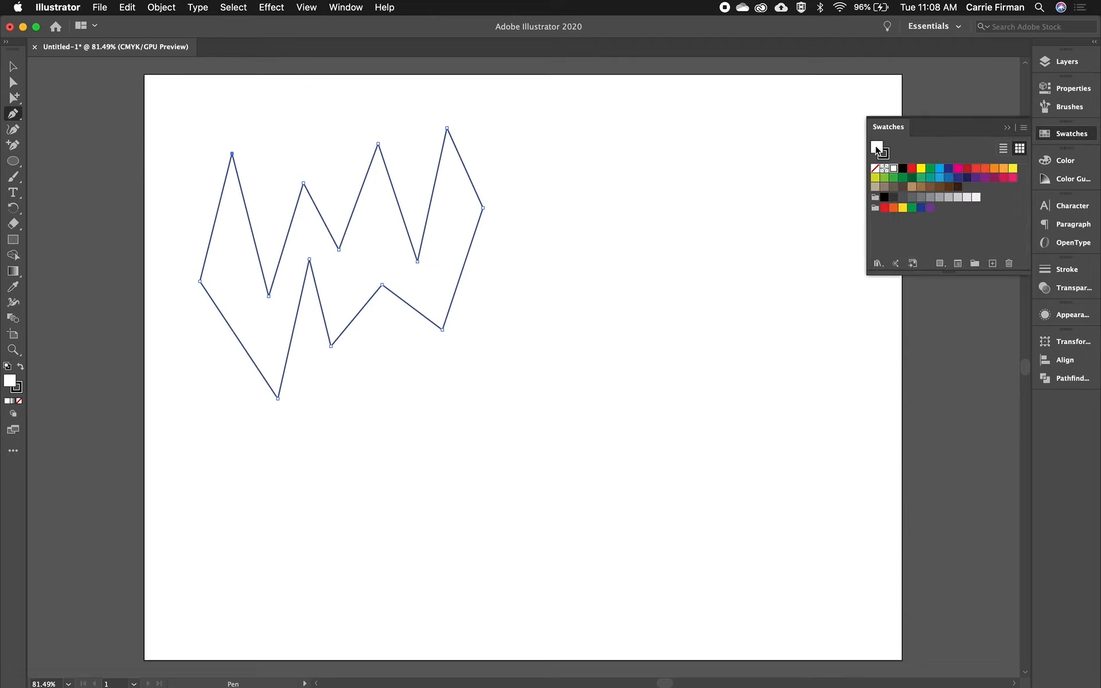
{"action": "left_click", "coordinate": [940, 169]}
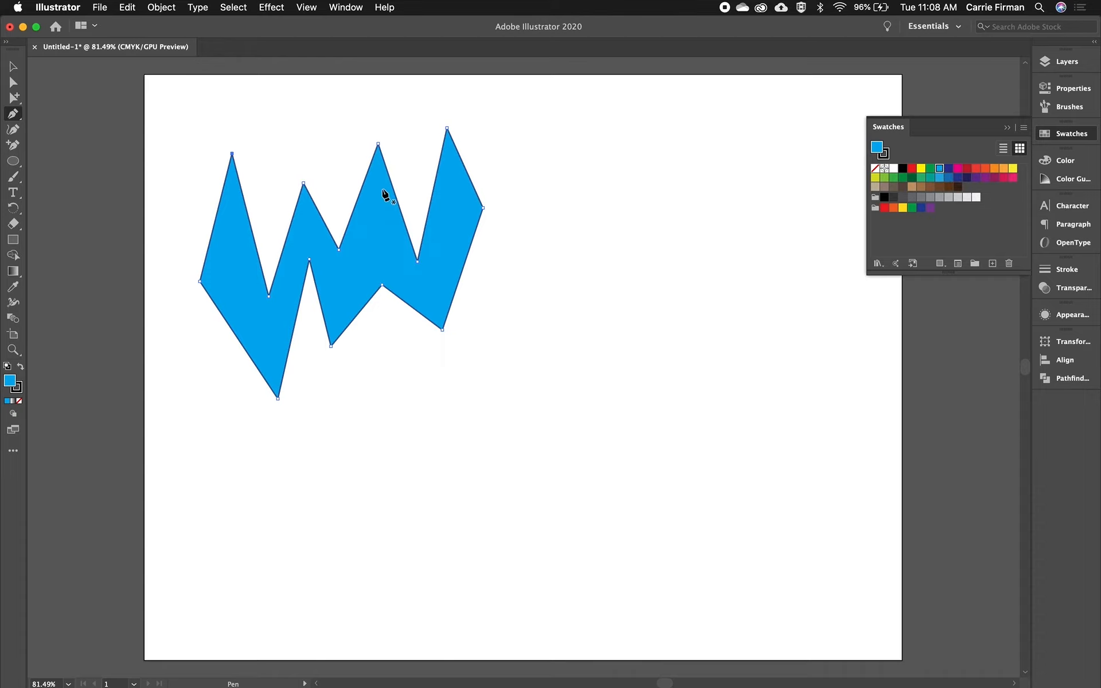
Step: Remove the blue zigzag shape's stroke and move the shape around the artboard
{"action": "left_click", "coordinate": [13, 67]}
{"action": "left_click", "coordinate": [650, 325]}
{"action": "left_click_drag", "start_coordinate": [457, 293], "coordinate": [594, 290]}
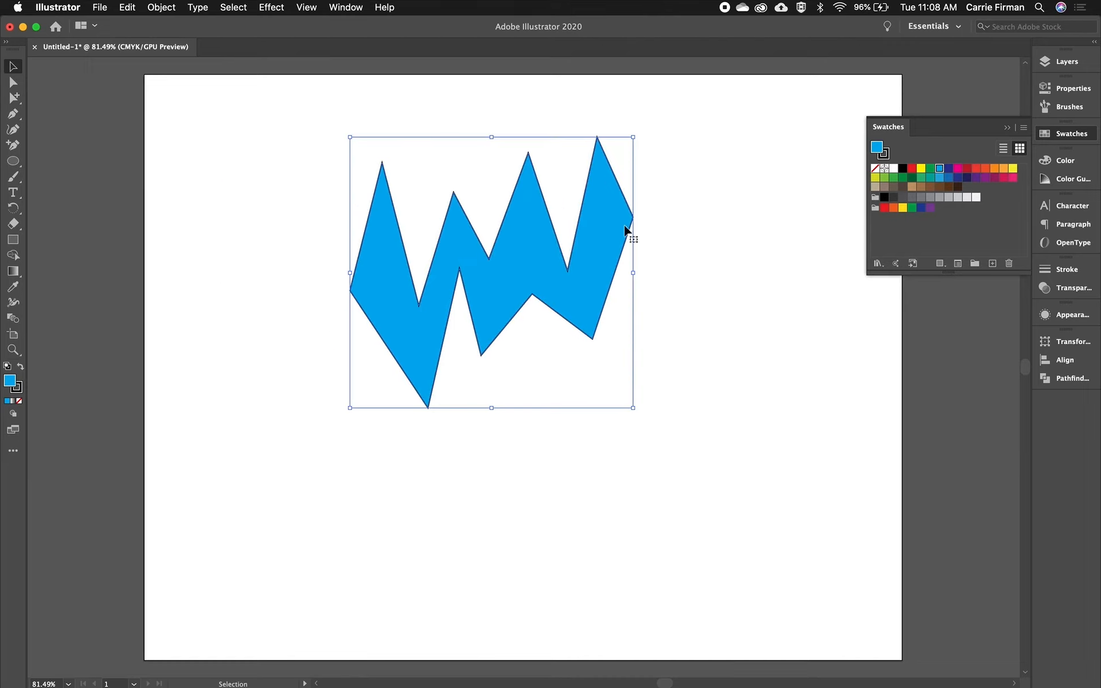
{"action": "left_click", "coordinate": [885, 153]}
{"action": "left_click", "coordinate": [875, 168]}
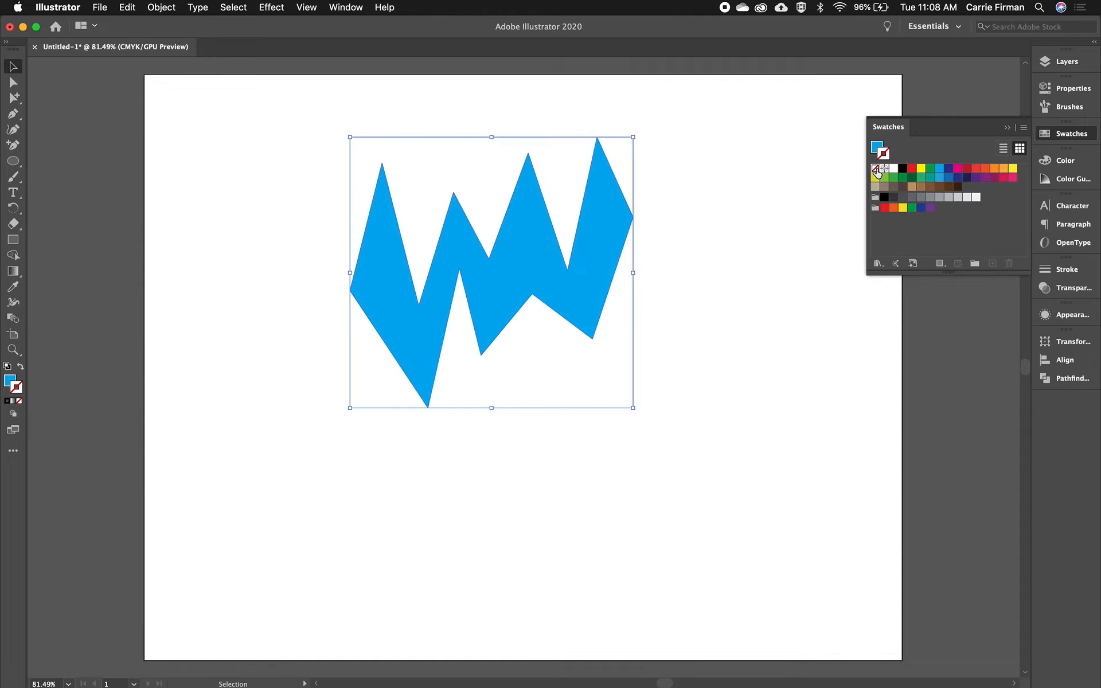
{"action": "left_click", "coordinate": [746, 194]}
{"action": "left_click_drag", "start_coordinate": [606, 246], "coordinate": [513, 231]}
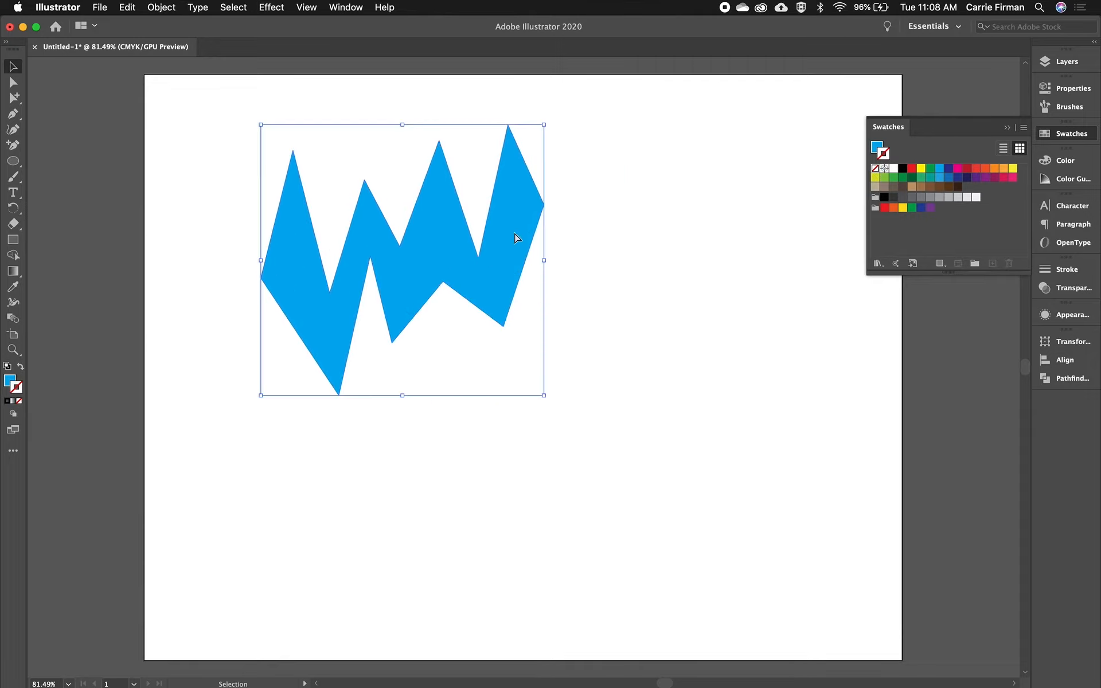
Step: Undo the moves, stroke removal, blue fill and path closing, back to the open zigzag outline
{"action": "key", "text": "super+z"}
{"action": "key", "text": "super+z"}
{"action": "key", "text": "super+z"}
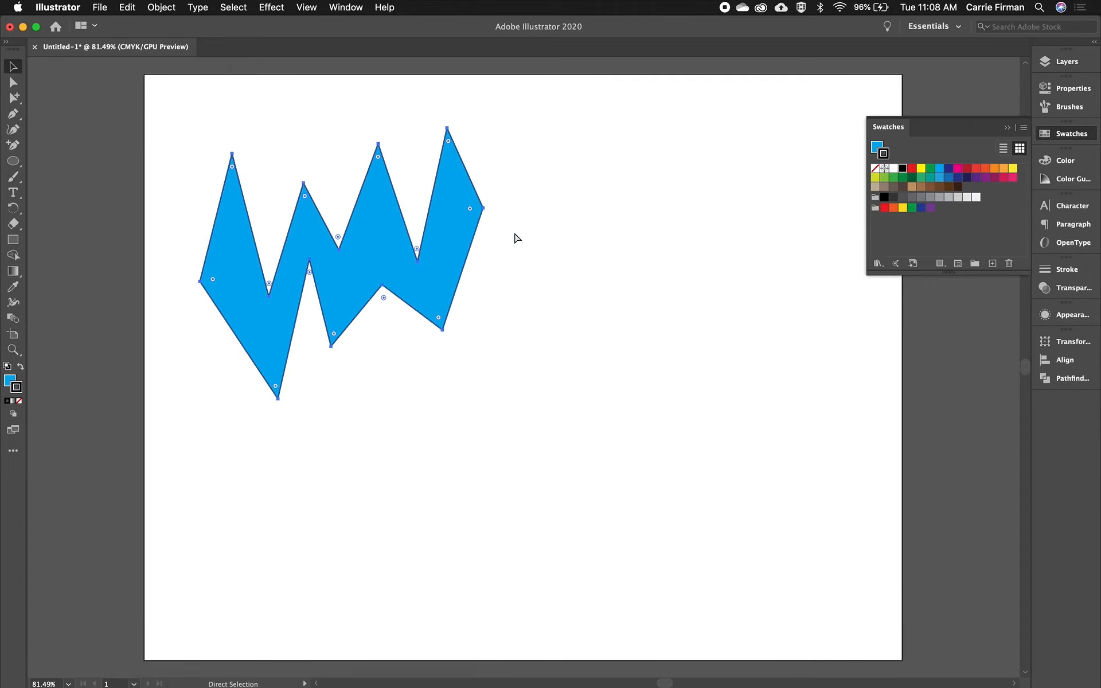
{"action": "key", "text": "super+z"}
{"action": "key", "text": "super+z"}
{"action": "key", "text": "v"}
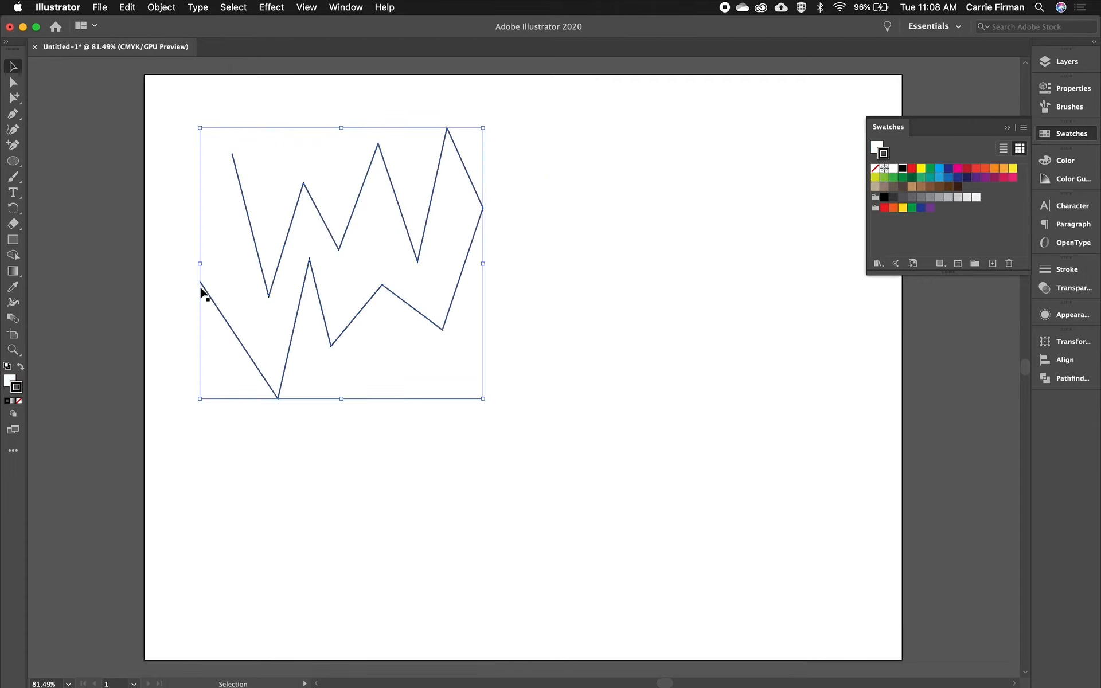
Step: Extend the open path from its upper left endpoint with a small eight-point zigzag down the side, leaving a gap before the other endpoint
{"action": "left_click", "coordinate": [12, 117]}
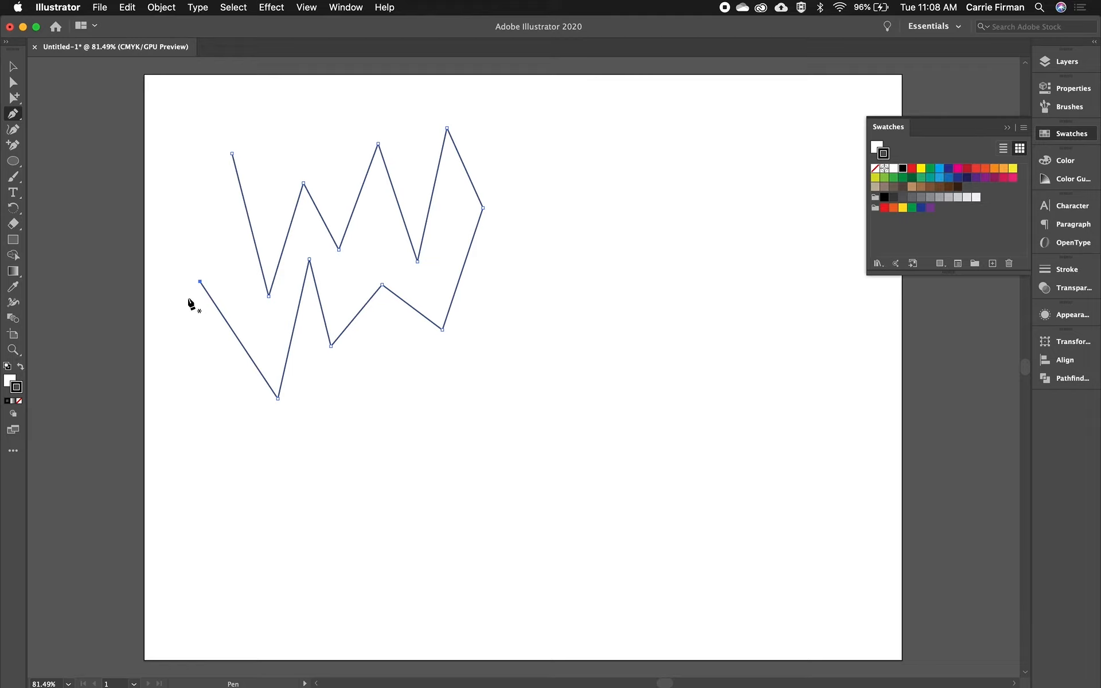
{"action": "left_click", "coordinate": [231, 154]}
{"action": "left_click", "coordinate": [206, 145]}
{"action": "left_click", "coordinate": [217, 179]}
{"action": "left_click", "coordinate": [190, 180]}
{"action": "left_click", "coordinate": [206, 207]}
{"action": "left_click", "coordinate": [184, 221]}
{"action": "left_click", "coordinate": [202, 235]}
{"action": "left_click", "coordinate": [175, 248]}
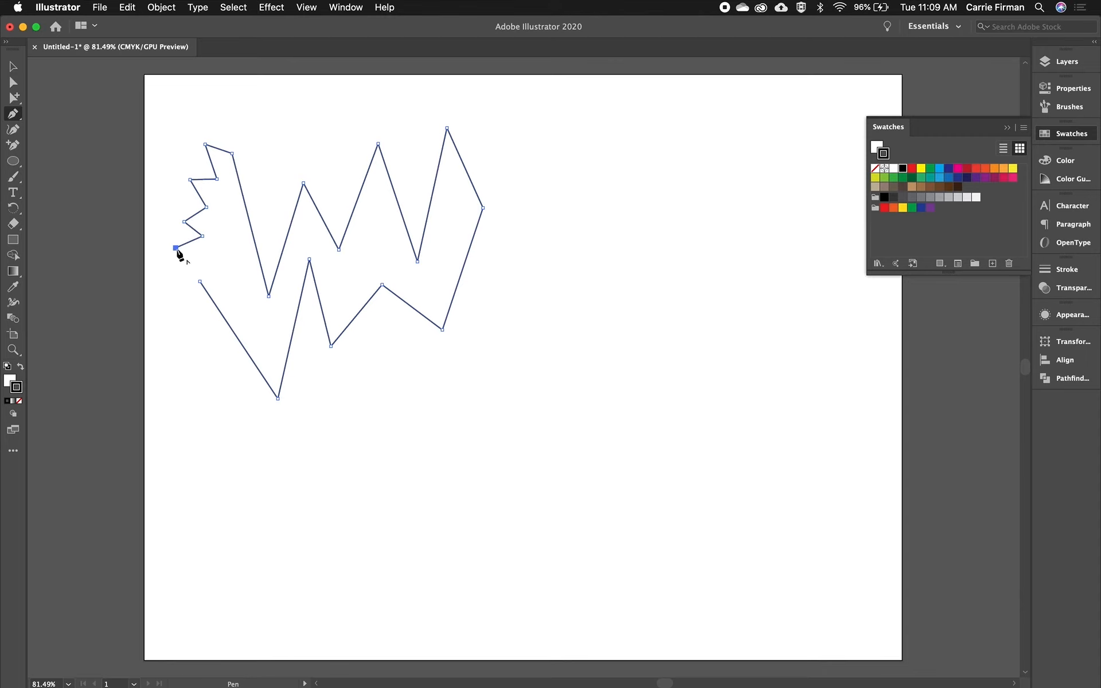
{"action": "left_click", "coordinate": [205, 259]}
{"action": "key", "text": "Escape"}
Step: Fill the open zigzag path with bright blue
{"action": "left_click", "coordinate": [876, 147]}
{"action": "left_click", "coordinate": [939, 170]}
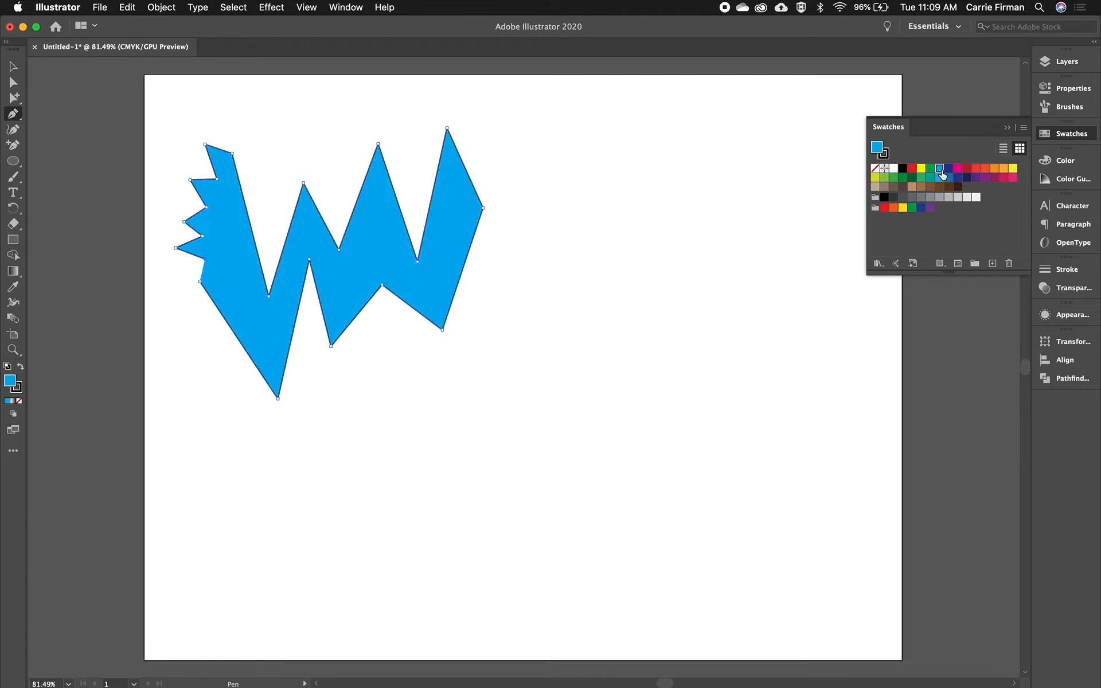
{"action": "left_click", "coordinate": [13, 67]}
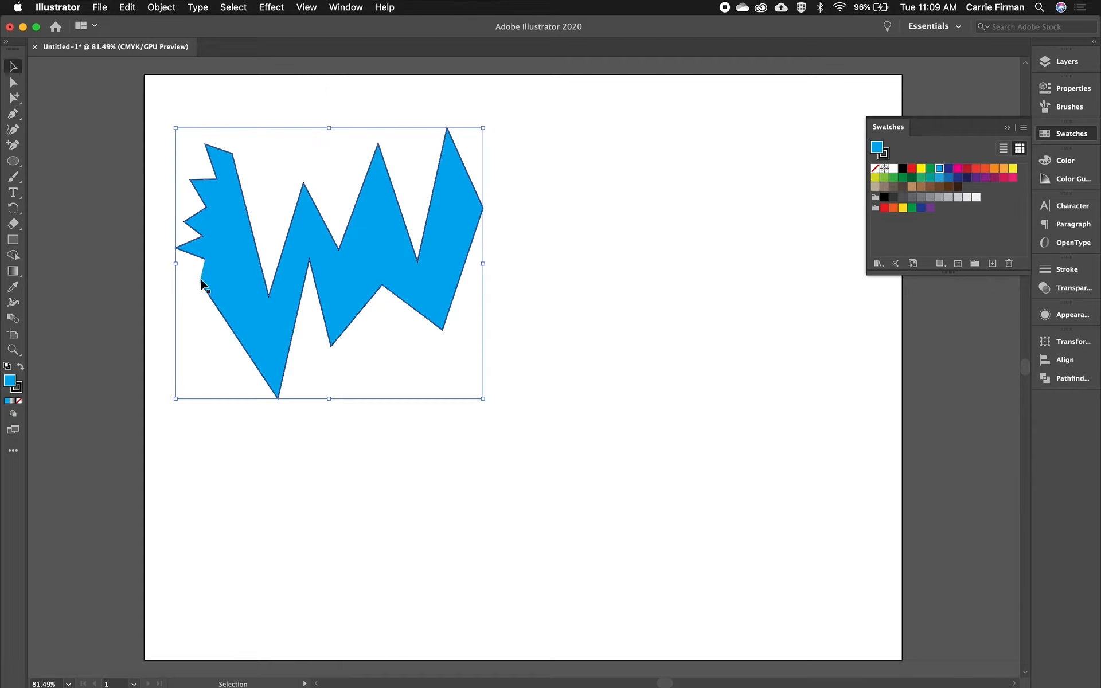
Step: Close the gap in the blue shape's left edge by joining its two open endpoints with a straight Pen segment
{"action": "key", "text": "a"}
{"action": "key", "text": "super+1"}
{"action": "key", "text": "super+equal"}
{"action": "key", "text": "super+equal"}
{"action": "key", "text": "super+equal"}
{"action": "key", "text": "super+equal"}
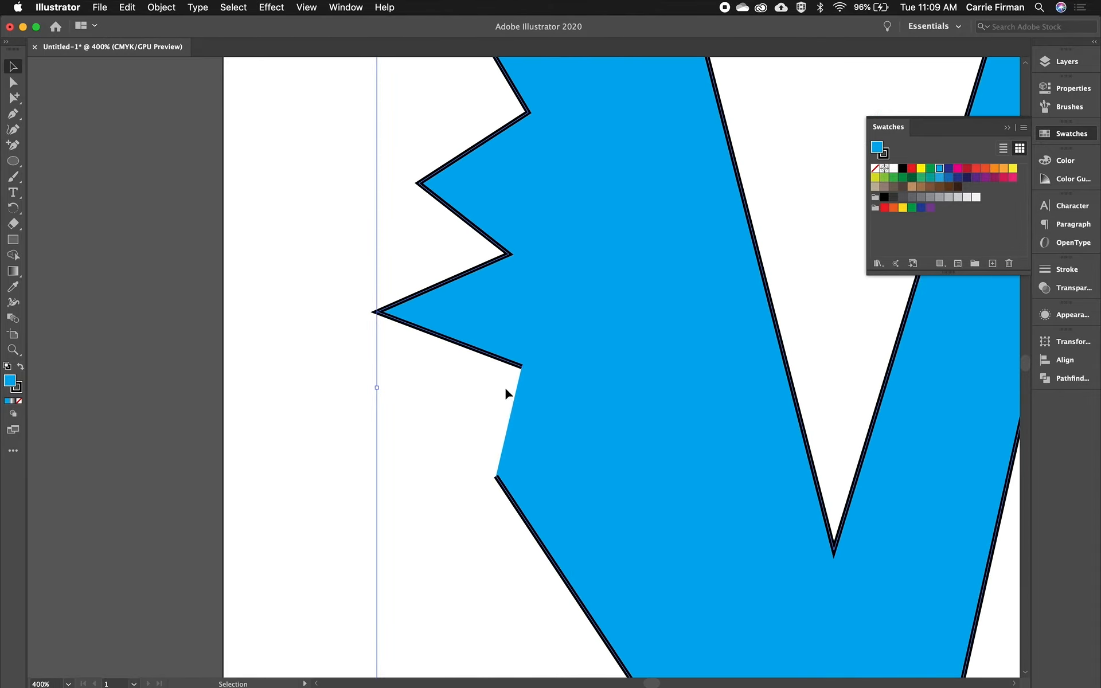
{"action": "key", "text": "p"}
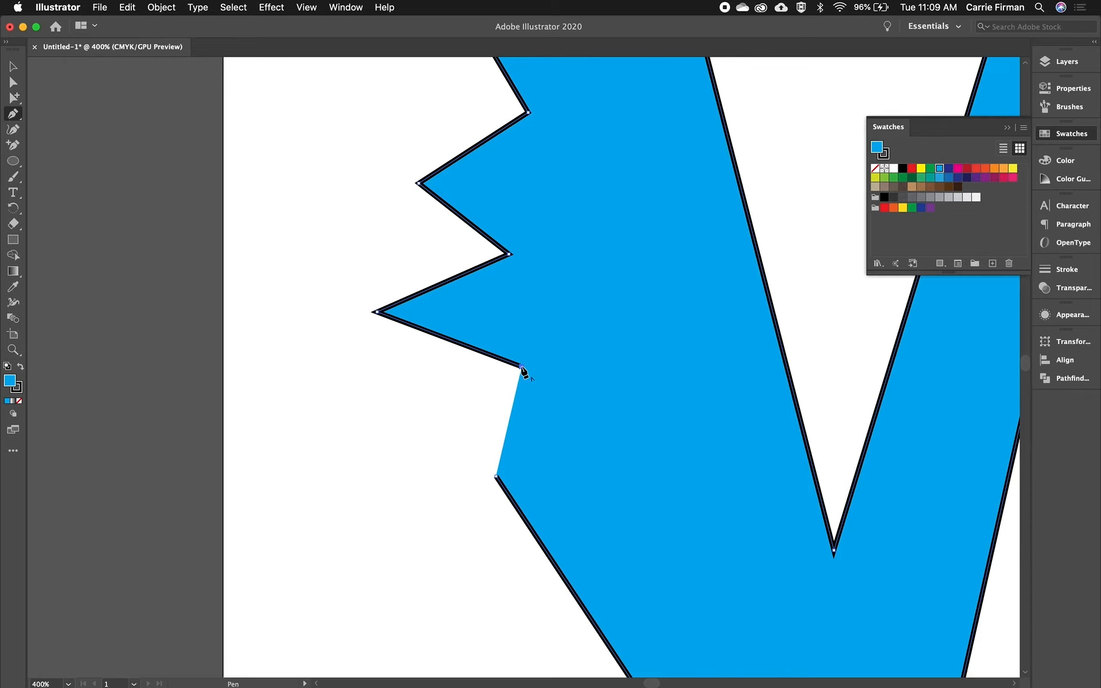
{"action": "left_click", "coordinate": [522, 367]}
{"action": "left_click", "coordinate": [496, 476]}
{"action": "key", "text": "super+minus"}
{"action": "key", "text": "super+minus"}
{"action": "key", "text": "super+minus"}
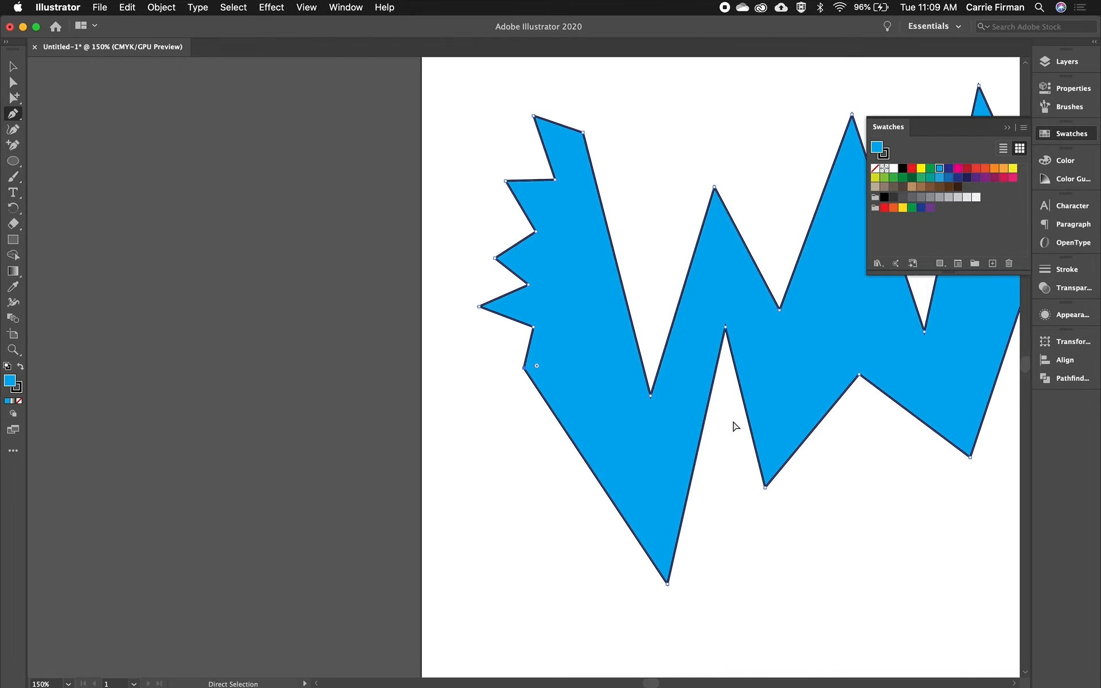
Step: Draw a closed triangle with the Pen tool in the empty area beside the zigzag shape, with a 45° right side and a horizontal base
{"action": "left_click", "coordinate": [13, 69]}
{"action": "key", "text": "space"}
{"action": "left_click_drag", "start_coordinate": [801, 277], "coordinate": [452, 273]}
{"action": "left_click", "coordinate": [14, 117]}
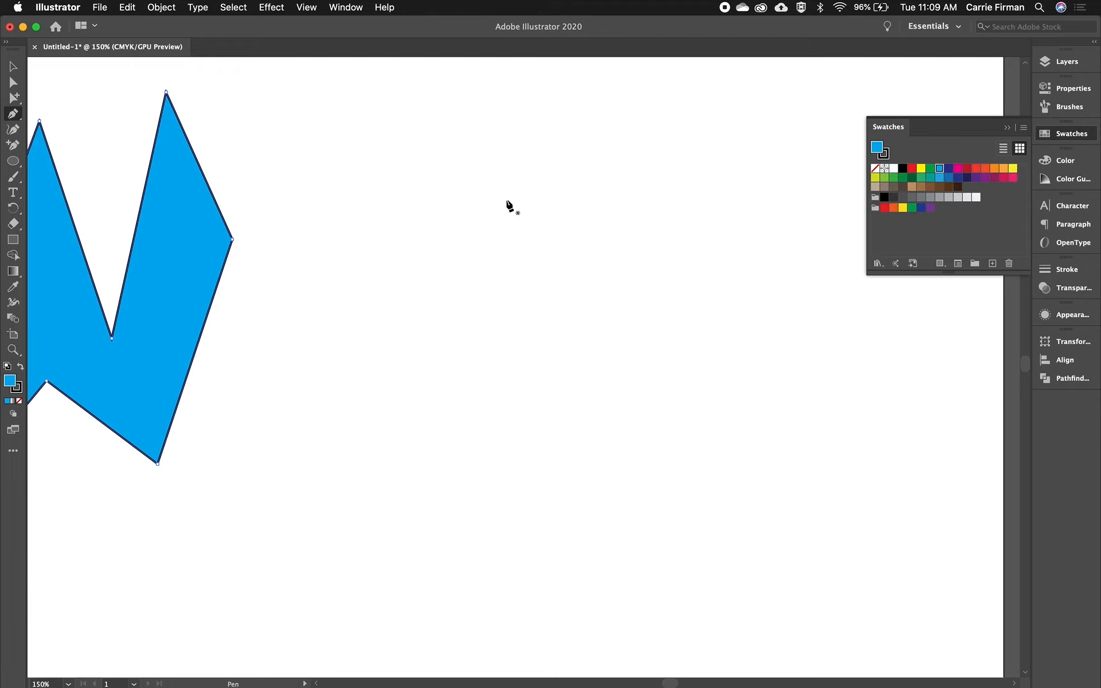
{"action": "left_click", "coordinate": [505, 151]}
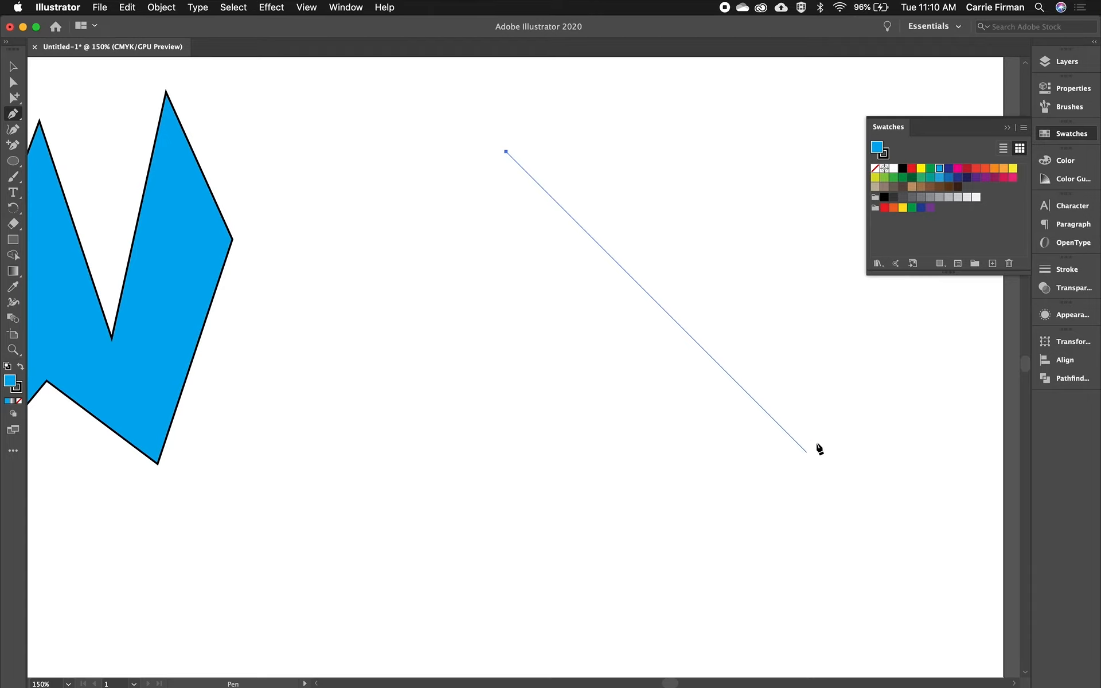
{"action": "left_click", "coordinate": [807, 452]}
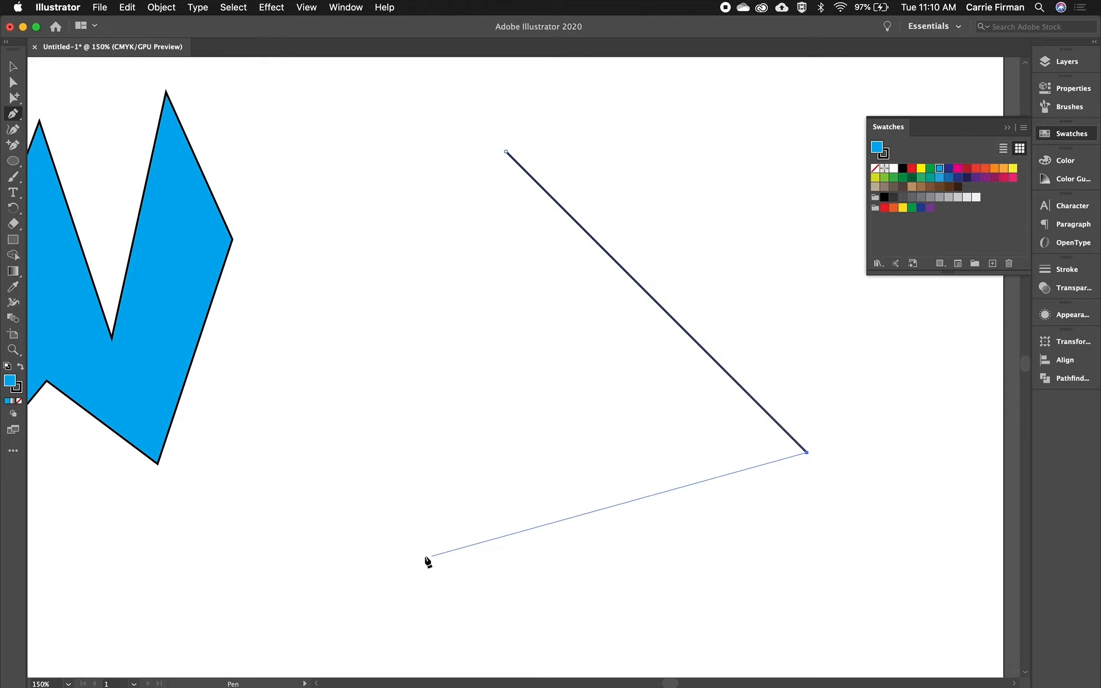
{"action": "left_click", "coordinate": [273, 423], "text": "shift"}
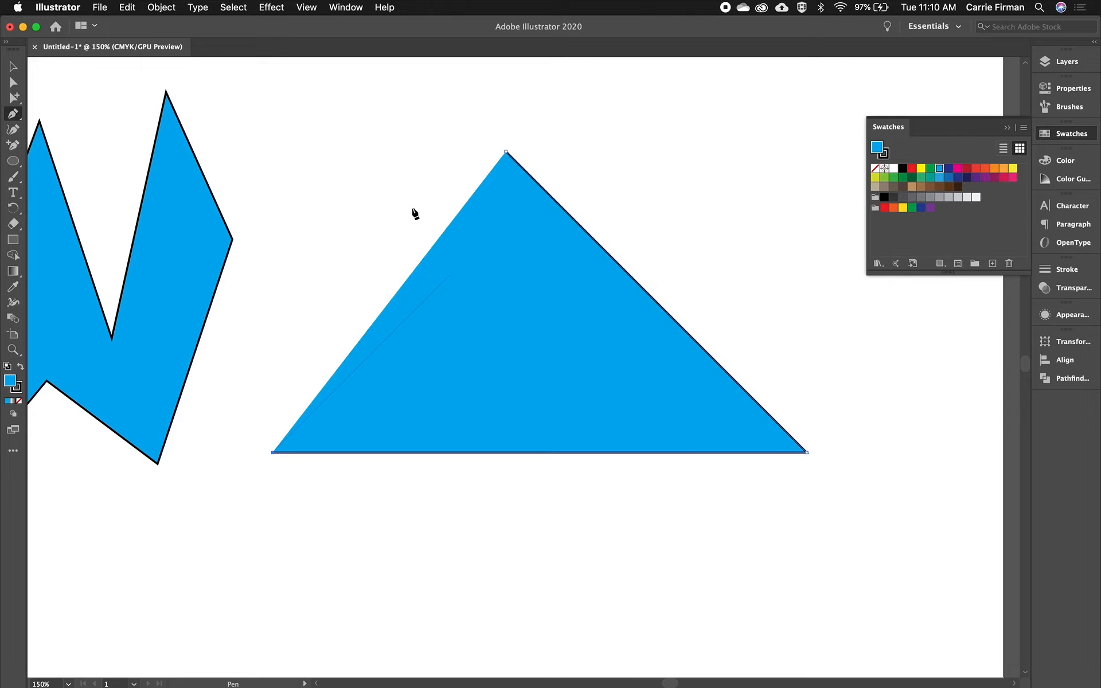
{"action": "left_click", "coordinate": [507, 152]}
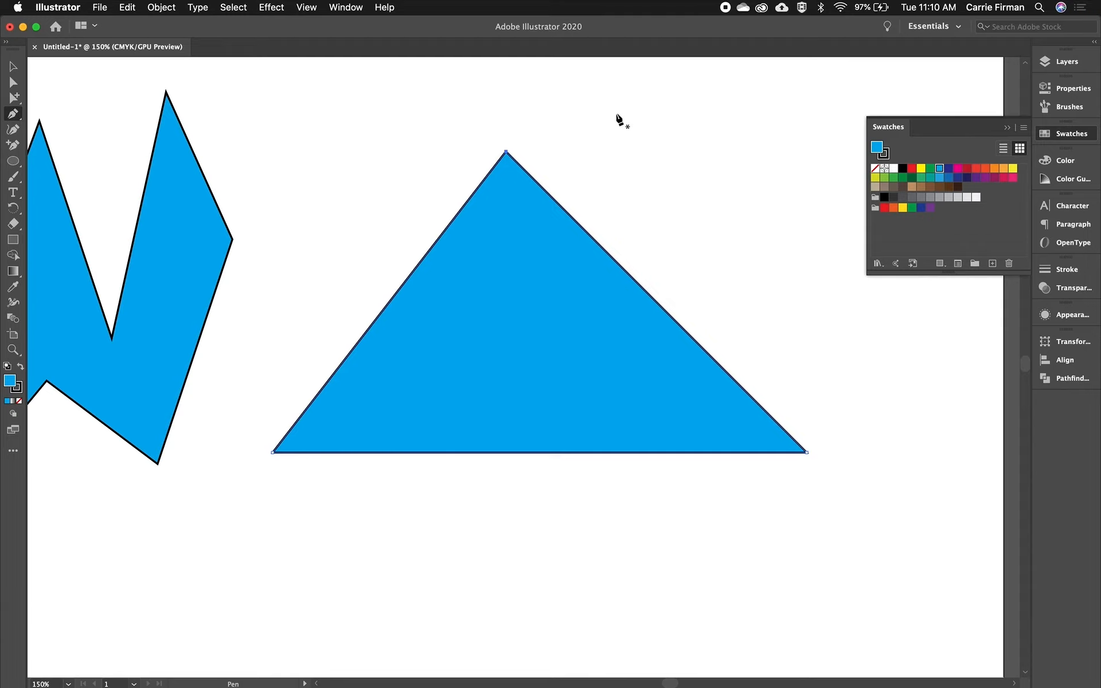
Step: Move the whole triangle slightly up and right, and pull only its lower left anchor point downward with the Direct Selection tool
{"action": "left_click", "coordinate": [12, 85]}
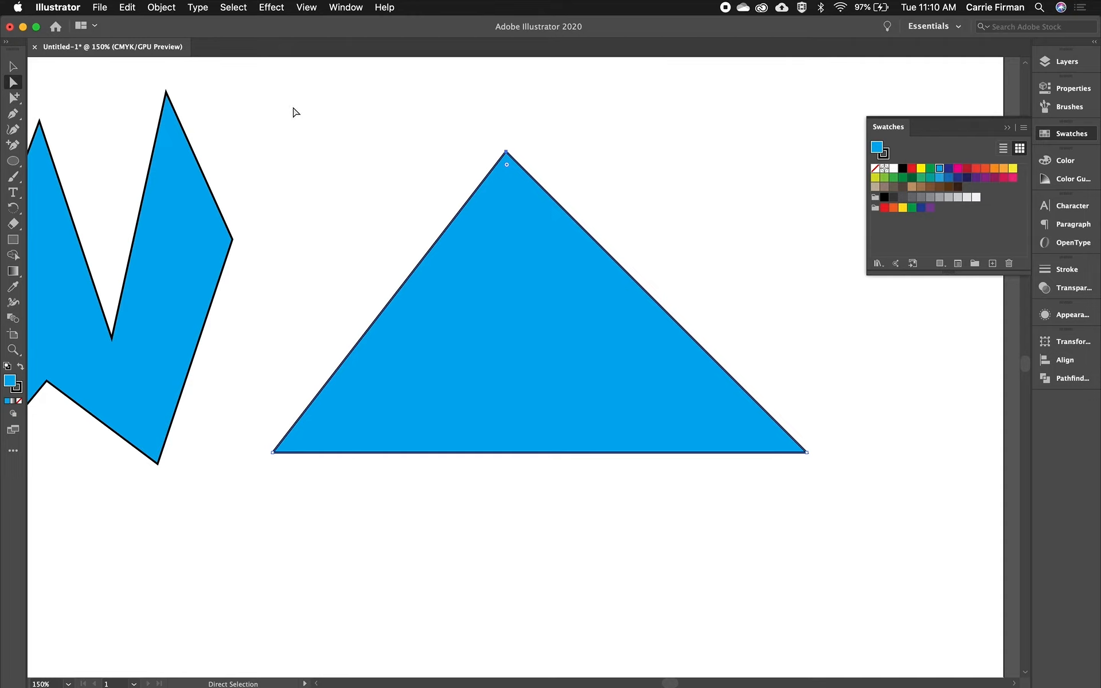
{"action": "left_click", "coordinate": [631, 140]}
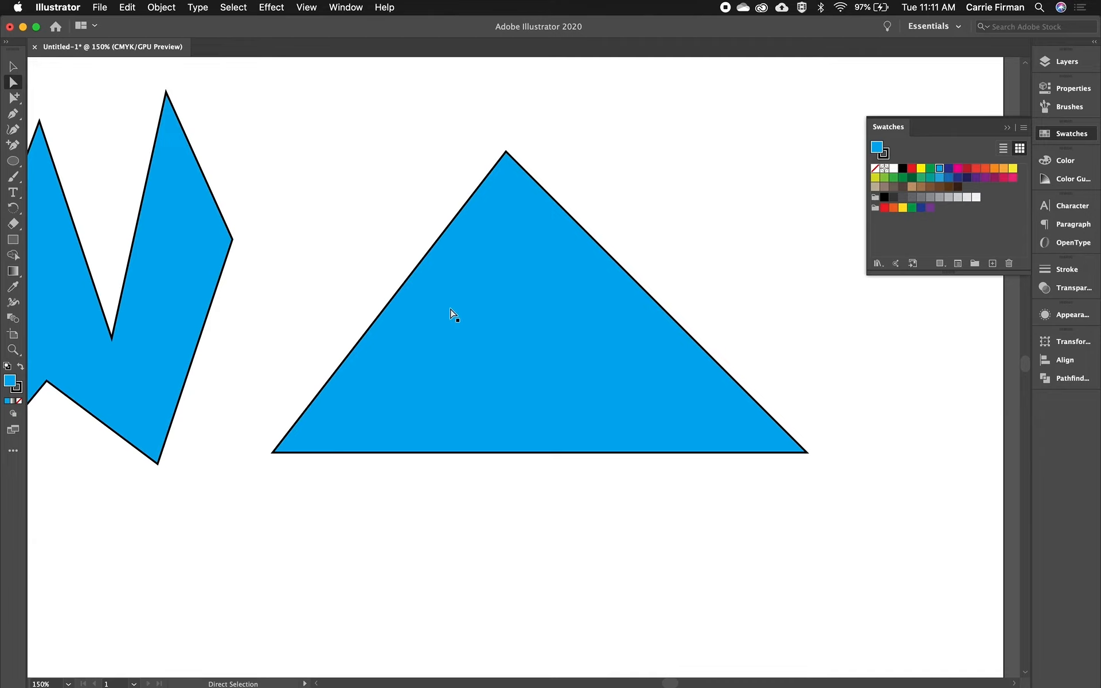
{"action": "left_click_drag", "start_coordinate": [542, 347], "coordinate": [602, 277]}
{"action": "left_click_drag", "start_coordinate": [621, 238], "coordinate": [561, 327]}
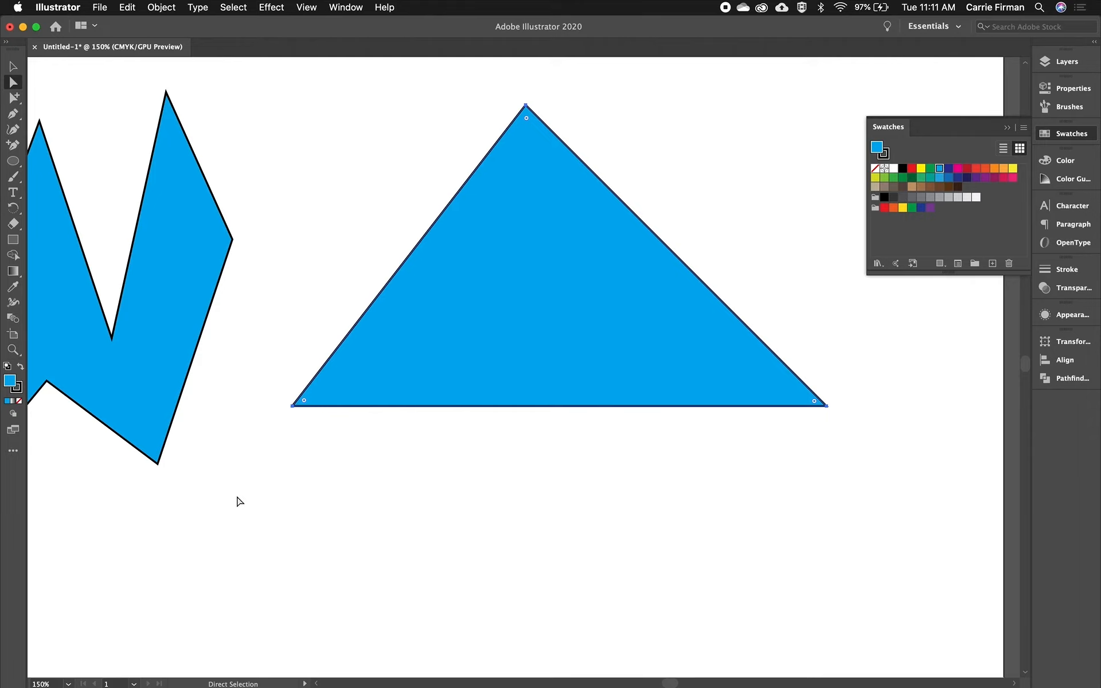
{"action": "left_click", "coordinate": [281, 455]}
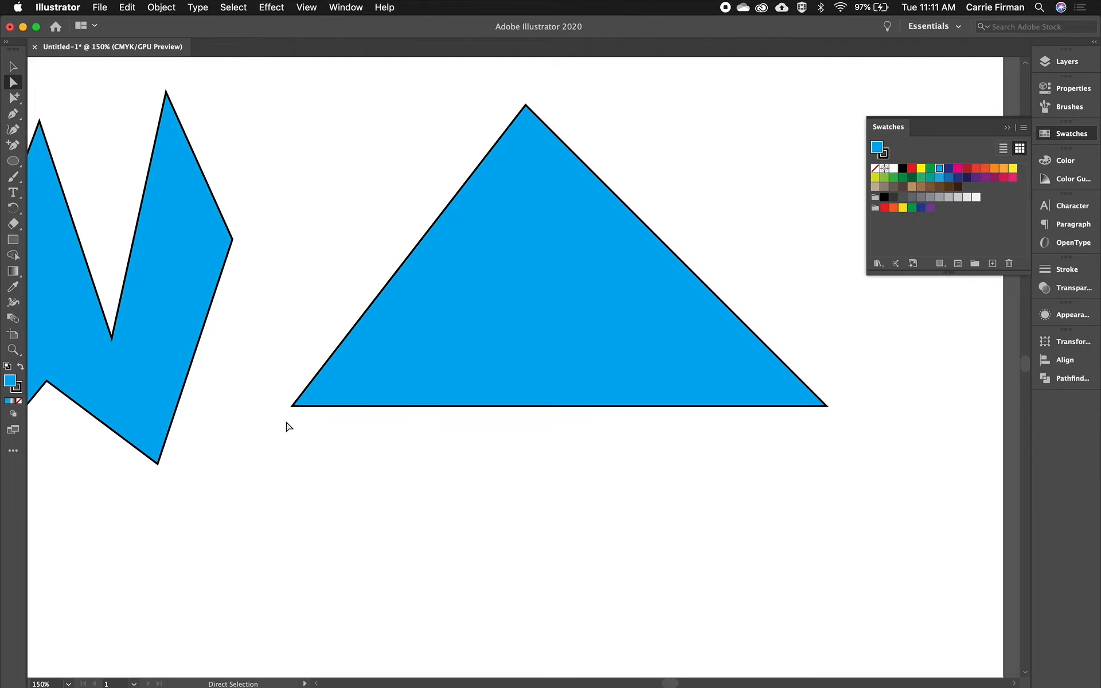
{"action": "left_click_drag", "start_coordinate": [293, 406], "coordinate": [278, 523]}
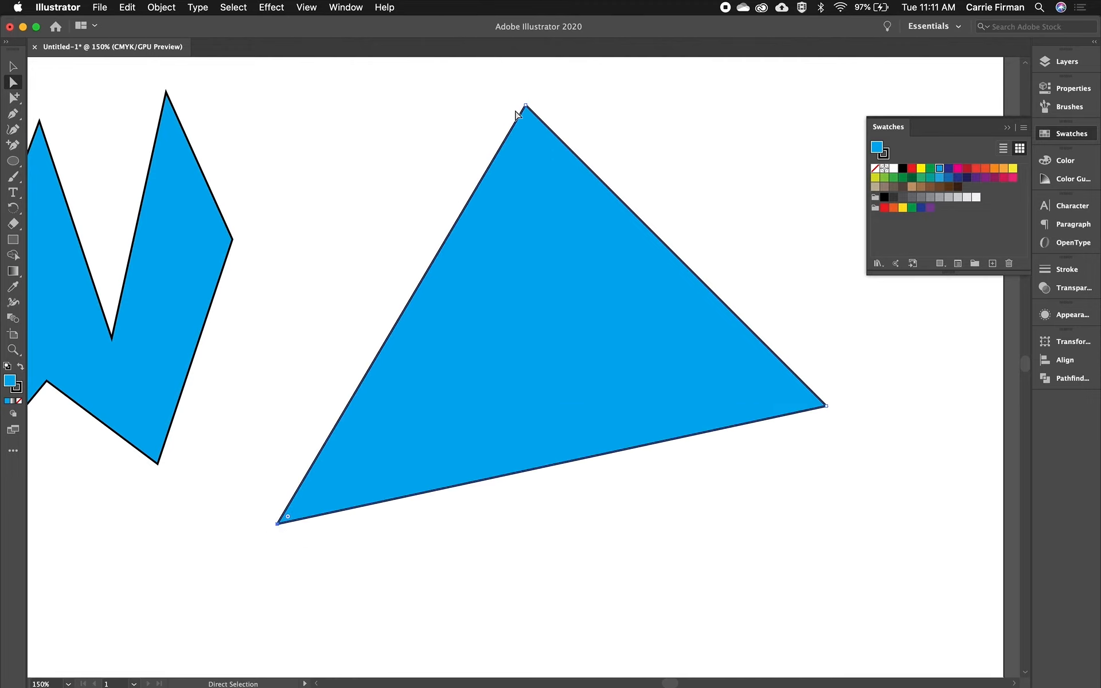
Step: Reshape the triangle by moving its apex slightly up and right and its right corner anchor well inward and down
{"action": "left_click_drag", "start_coordinate": [525, 105], "coordinate": [549, 83]}
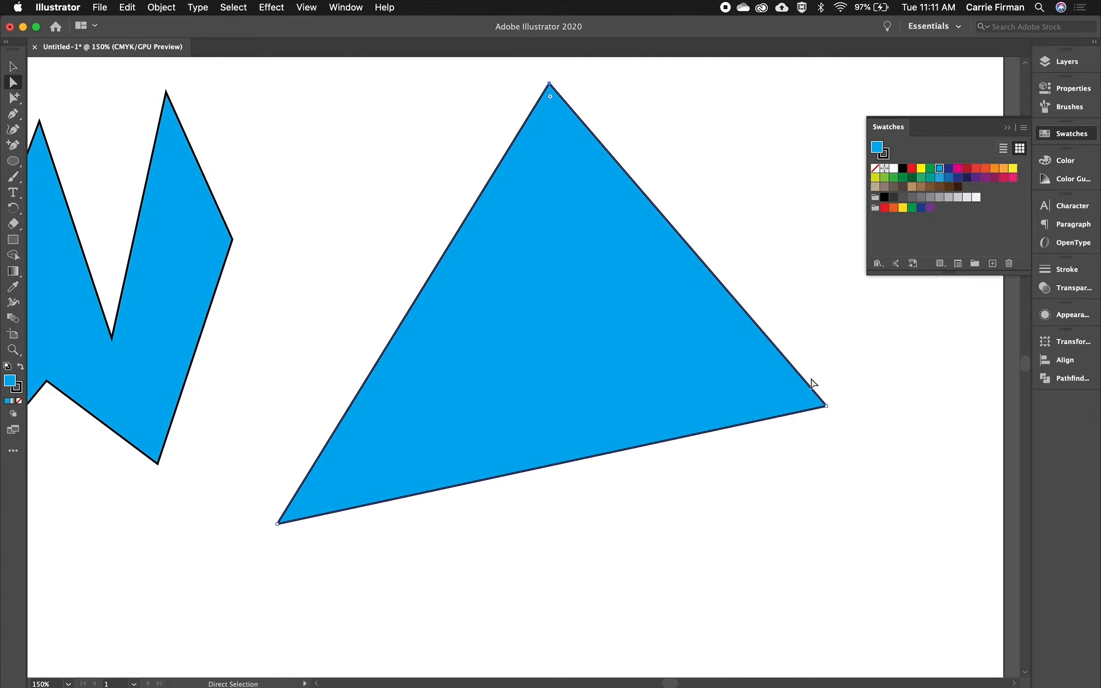
{"action": "left_click_drag", "start_coordinate": [826, 406], "coordinate": [674, 485]}
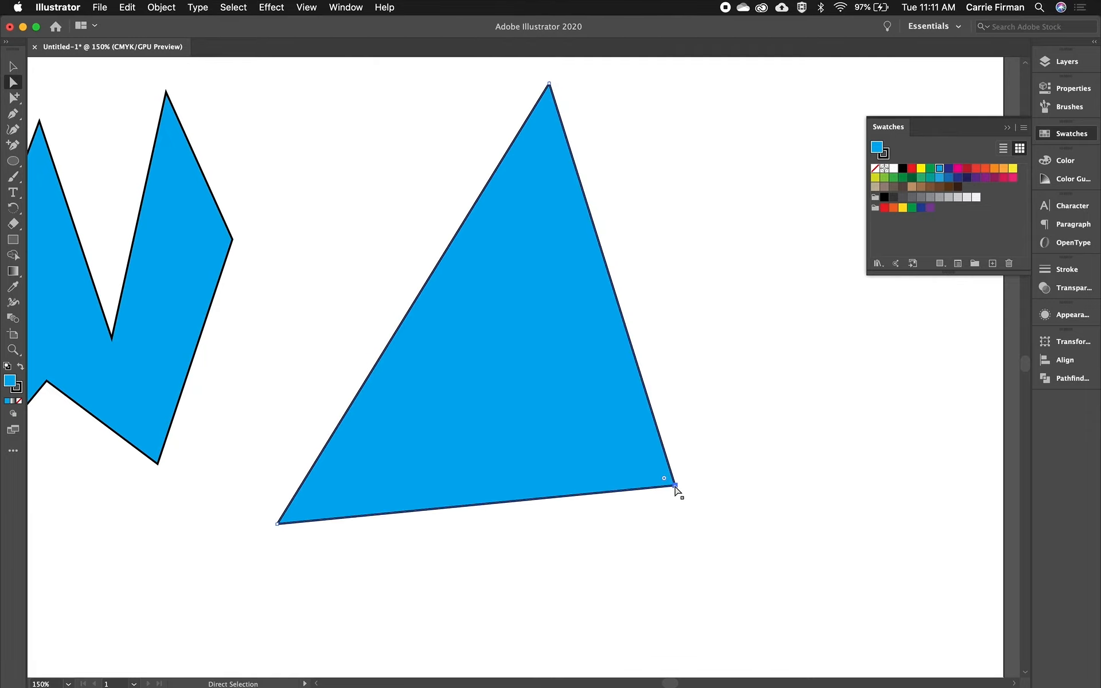
Step: Reshape the blue zigzag by individually raising its two middle peaks and shifting the valleys on either side of the tallest peak
{"action": "scroll", "coordinate": [437, 253], "scroll_direction": "left", "scroll_amount": 10}
{"action": "left_click", "coordinate": [545, 265]}
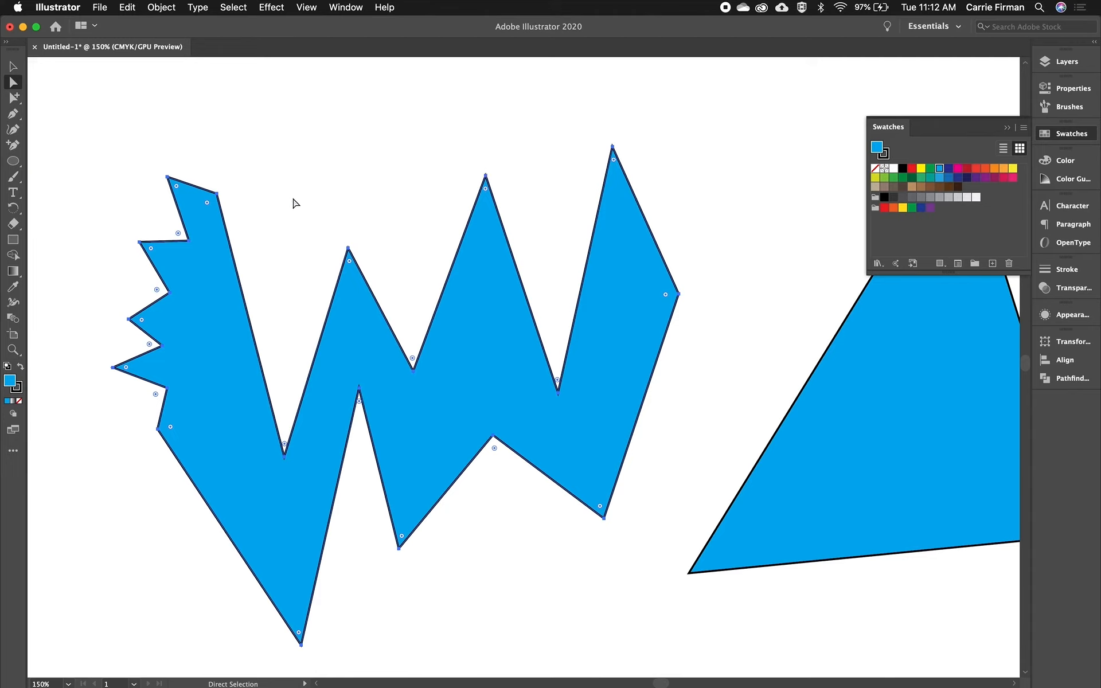
{"action": "left_click", "coordinate": [485, 175]}
{"action": "left_click", "coordinate": [485, 176]}
{"action": "left_click_drag", "start_coordinate": [486, 176], "coordinate": [484, 123]}
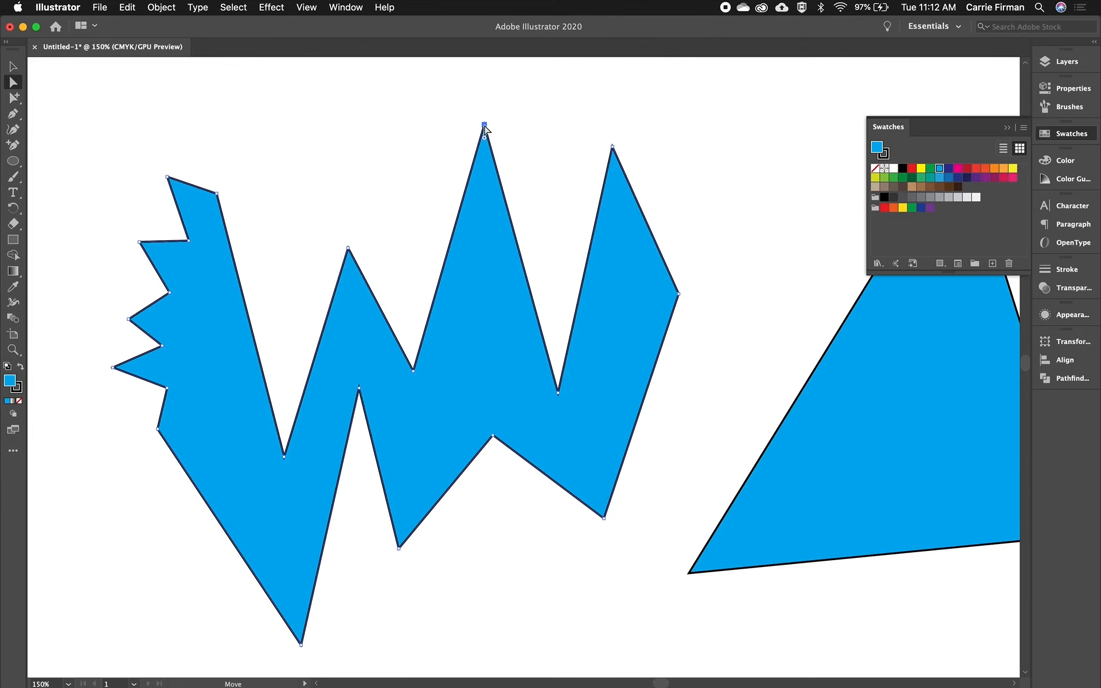
{"action": "left_click_drag", "start_coordinate": [413, 371], "coordinate": [423, 379]}
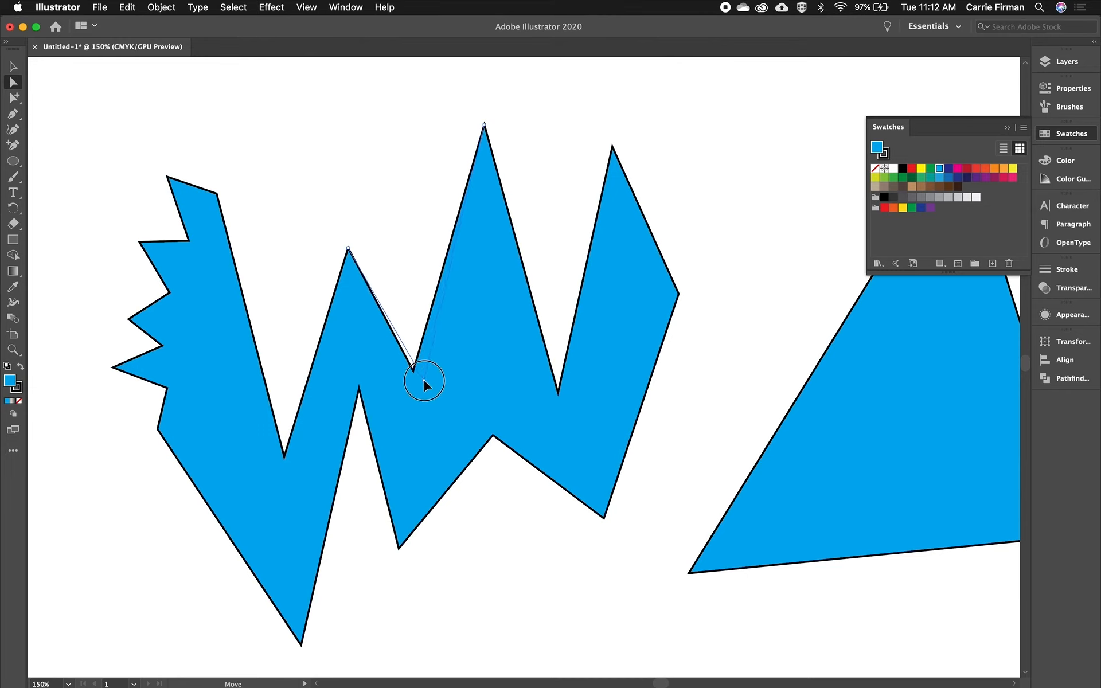
{"action": "left_click_drag", "start_coordinate": [557, 393], "coordinate": [546, 381]}
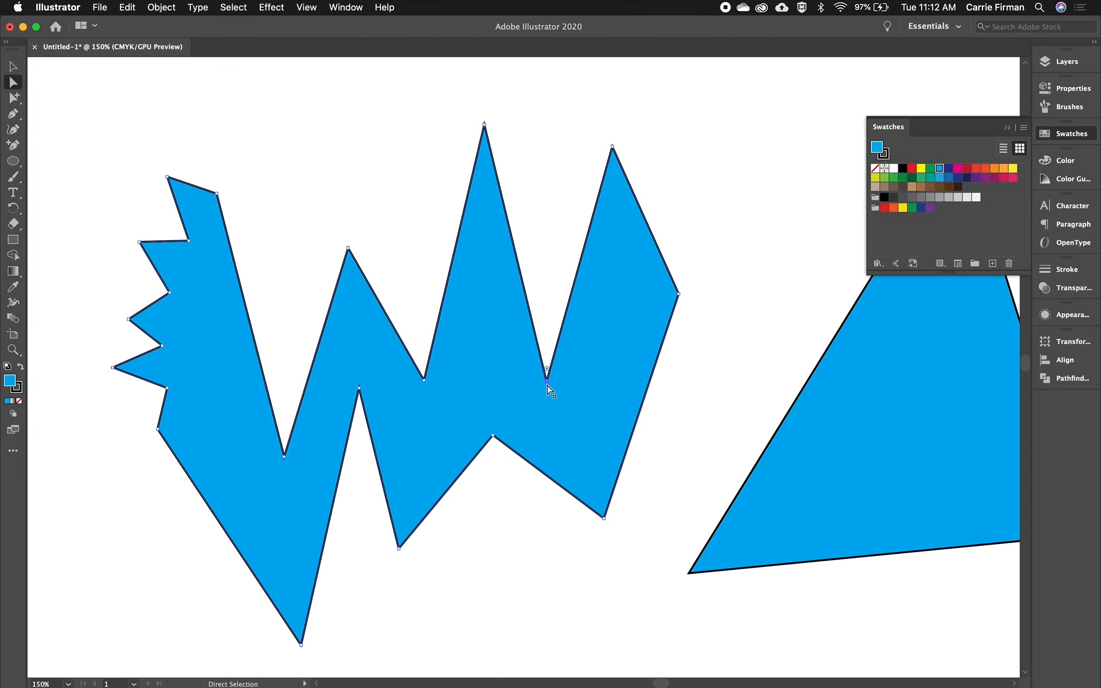
{"action": "left_click_drag", "start_coordinate": [348, 248], "coordinate": [352, 228]}
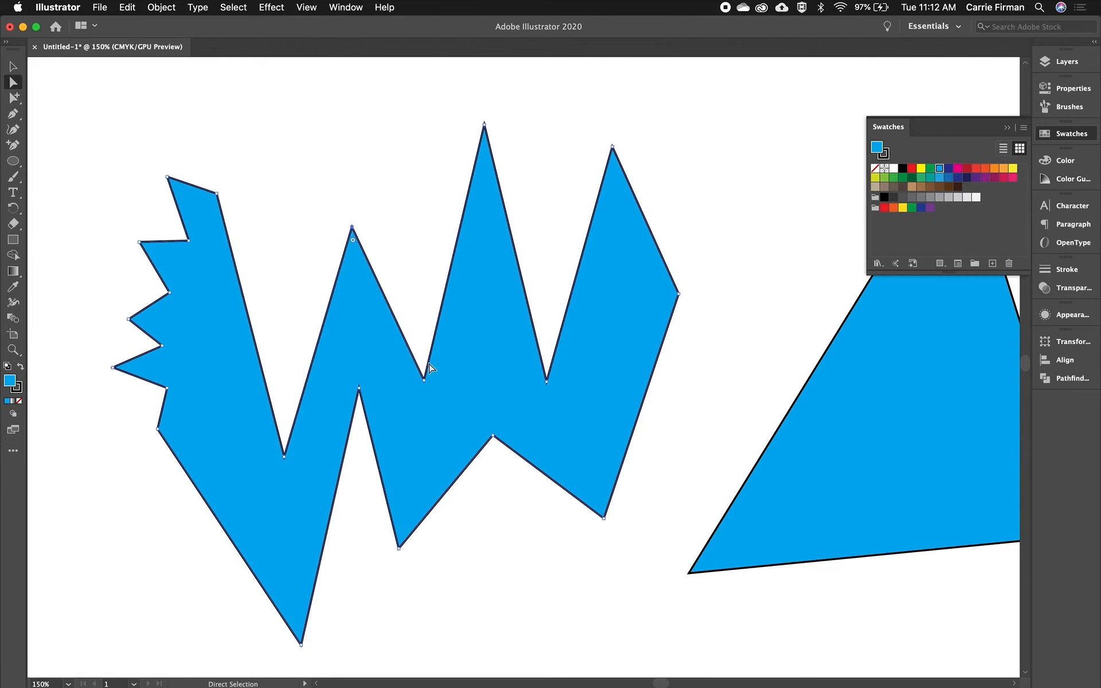
Step: Move the two middle peaks and the valley between them together up and left, and raise the three tall peaks together
{"action": "left_click", "coordinate": [424, 379]}
{"action": "left_click_drag", "start_coordinate": [485, 126], "coordinate": [463, 107]}
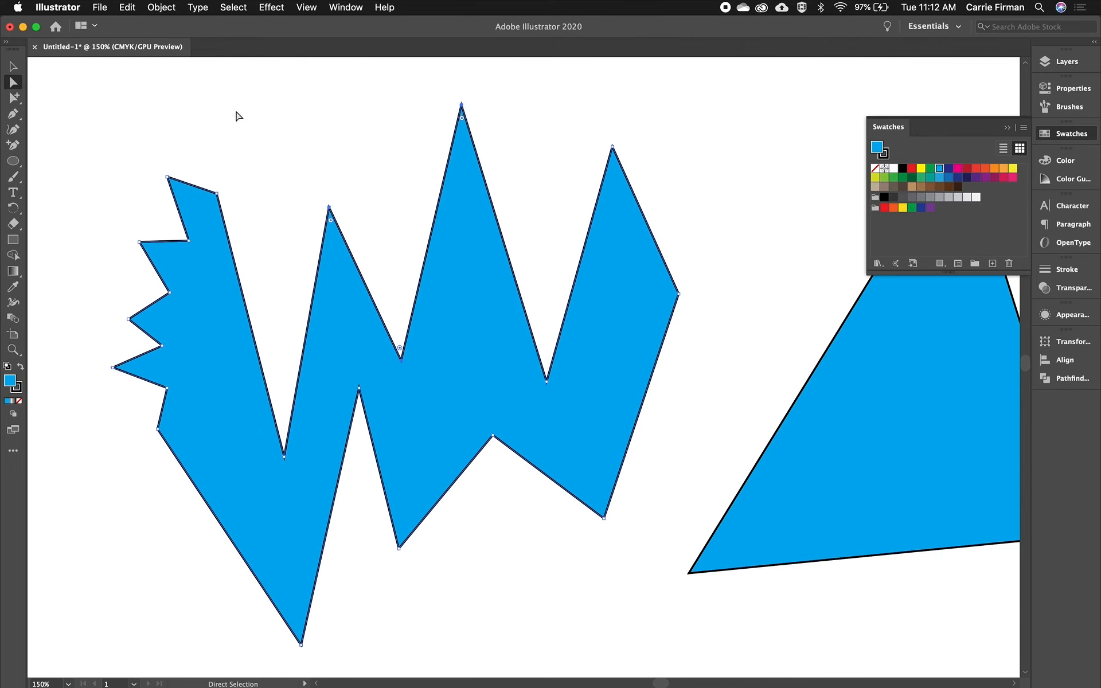
{"action": "left_click_drag", "start_coordinate": [272, 74], "coordinate": [707, 248]}
{"action": "mouse_move", "coordinate": [613, 148]}
{"action": "left_mouse_down"}
{"action": "mouse_move", "coordinate": [612, 118]}
{"action": "mouse_move", "coordinate": [589, 115]}
{"action": "mouse_move", "coordinate": [629, 123]}
{"action": "mouse_move", "coordinate": [599, 127]}
{"action": "mouse_move", "coordinate": [614, 125]}
{"action": "left_mouse_up"}
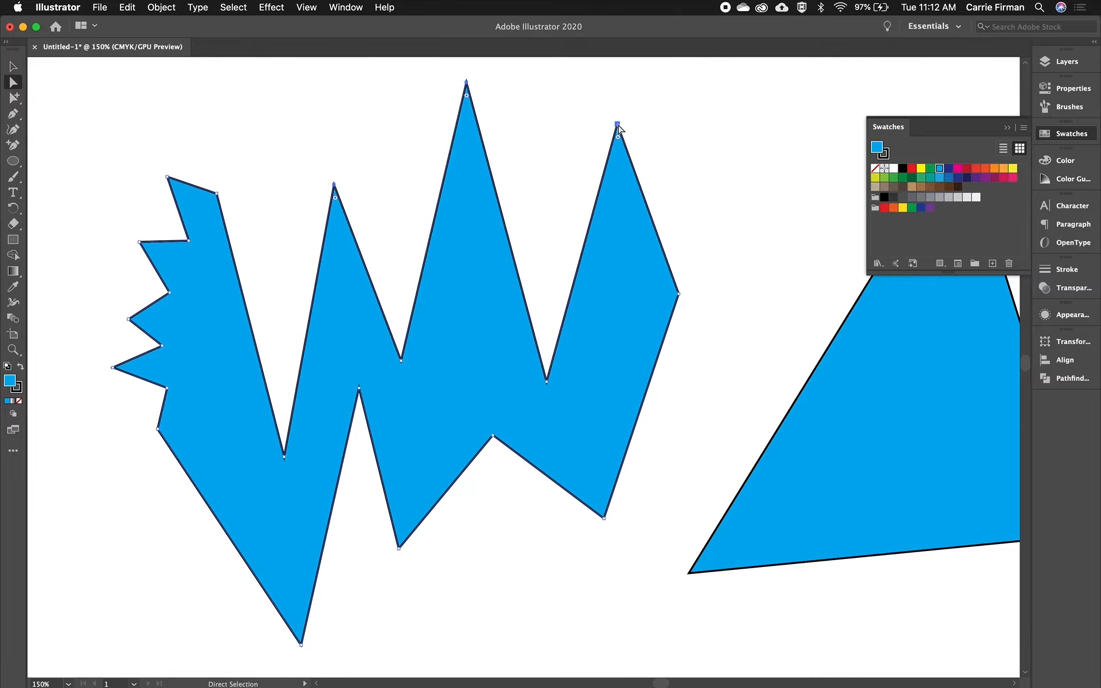
Step: Select the zigzag's upper peaks, valleys and right corner, exclude the lower inner anchor, and move the selection slightly upward together
{"action": "left_click_drag", "start_coordinate": [297, 62], "coordinate": [753, 391]}
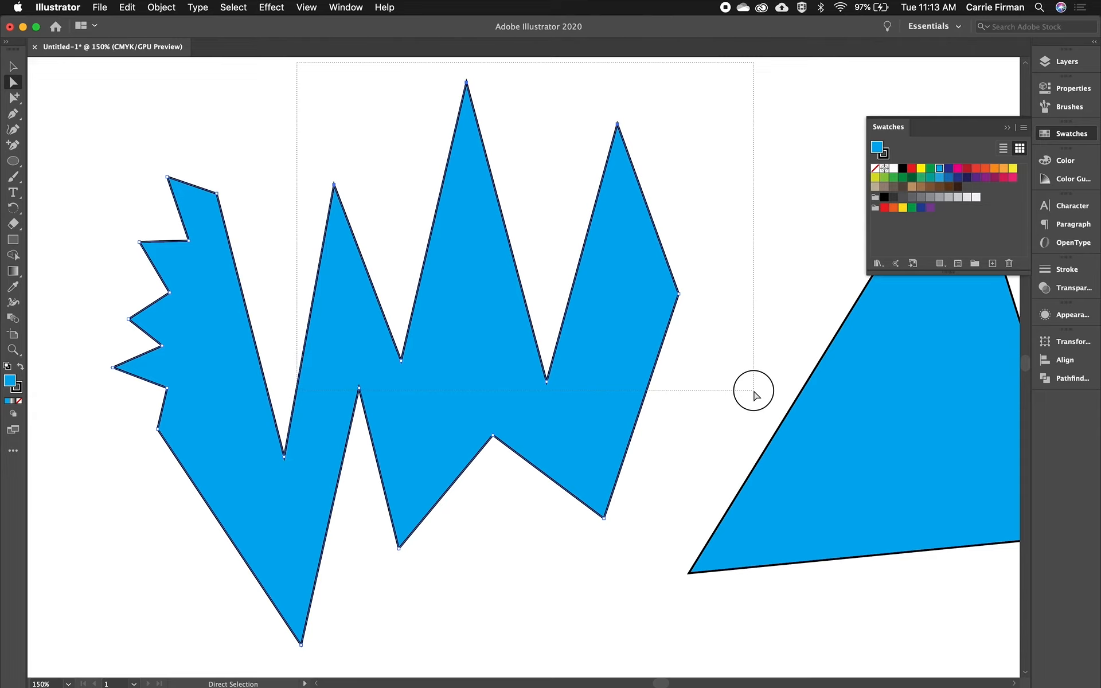
{"action": "left_click_drag", "start_coordinate": [753, 390], "coordinate": [747, 402]}
{"action": "left_click_drag", "start_coordinate": [746, 405], "coordinate": [748, 407]}
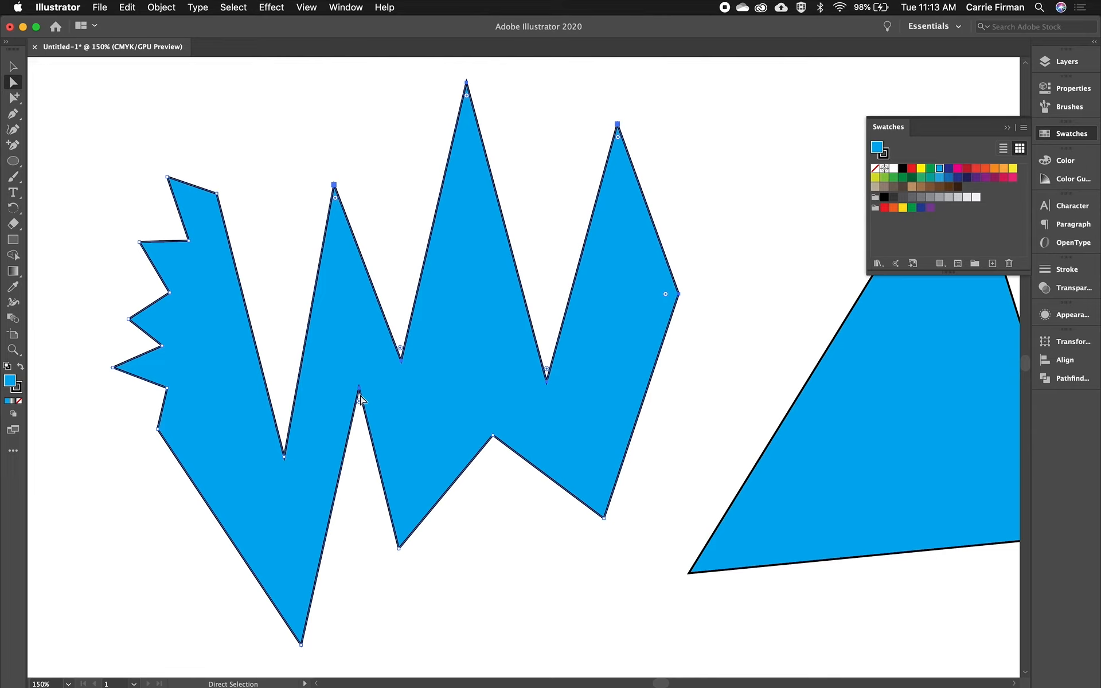
{"action": "left_click", "coordinate": [359, 389], "text": "shift"}
{"action": "left_click", "coordinate": [359, 390], "text": "shift"}
{"action": "left_click", "coordinate": [359, 390], "text": "shift"}
{"action": "left_click_drag", "start_coordinate": [546, 380], "coordinate": [550, 353]}
{"action": "scroll", "coordinate": [549, 361], "scroll_direction": "up", "scroll_amount": 3}
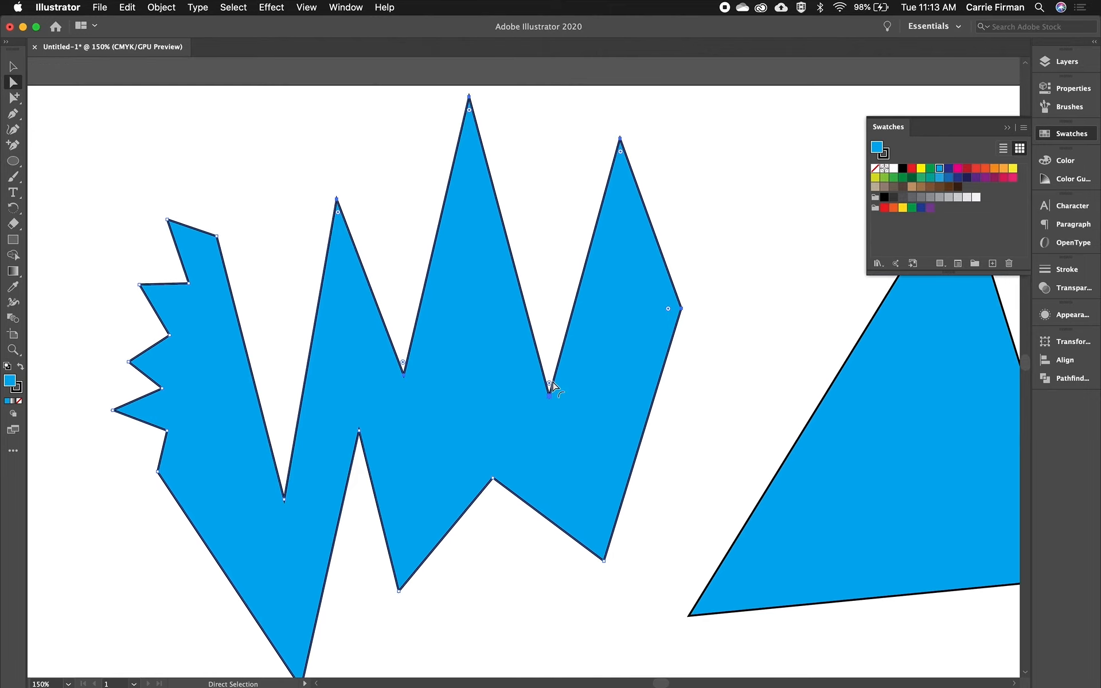
{"action": "left_click", "coordinate": [721, 381]}
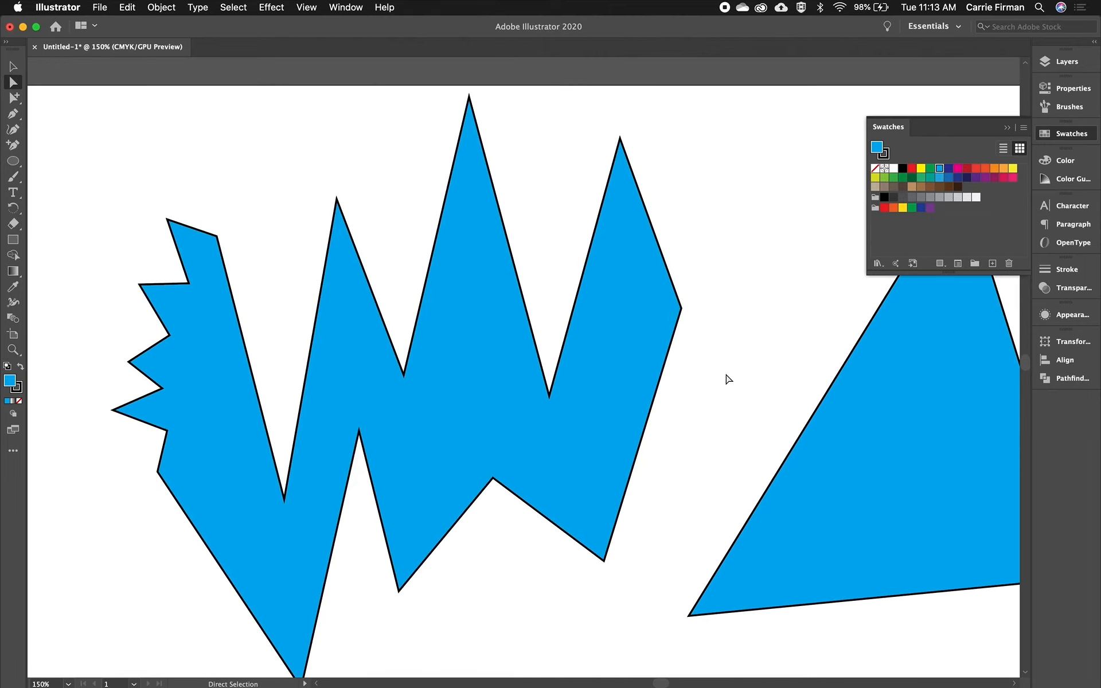
{"action": "key", "text": "space"}
{"action": "left_click_drag", "start_coordinate": [835, 607], "coordinate": [747, 138]}
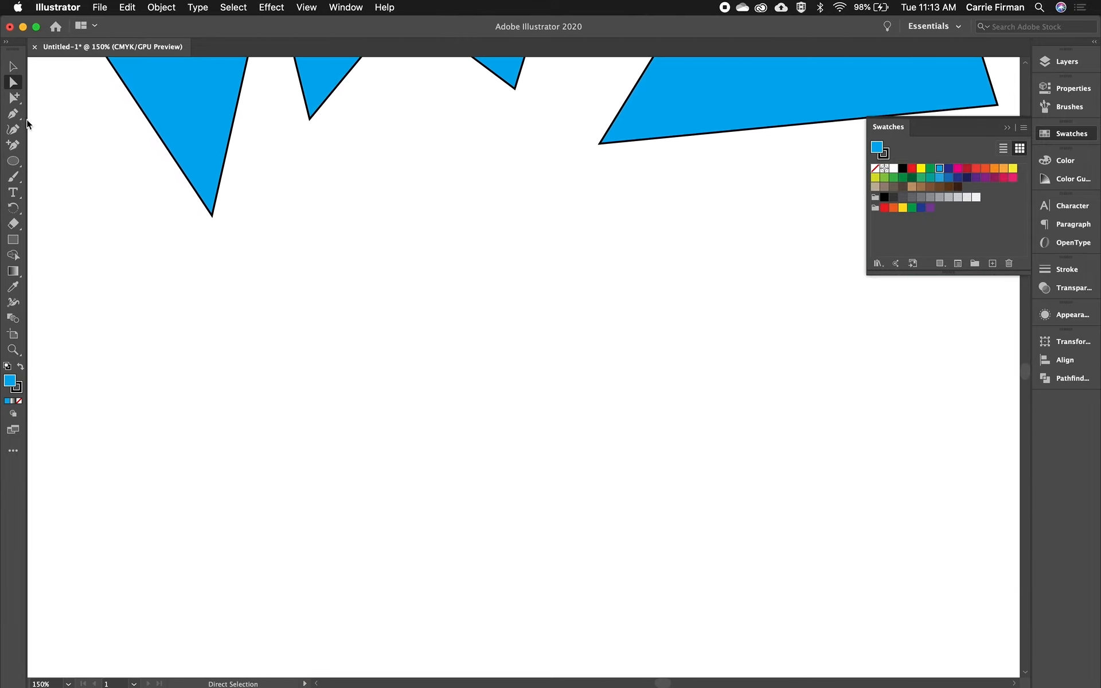
{"action": "left_click", "coordinate": [11, 116]}
{"action": "left_click", "coordinate": [291, 251]}
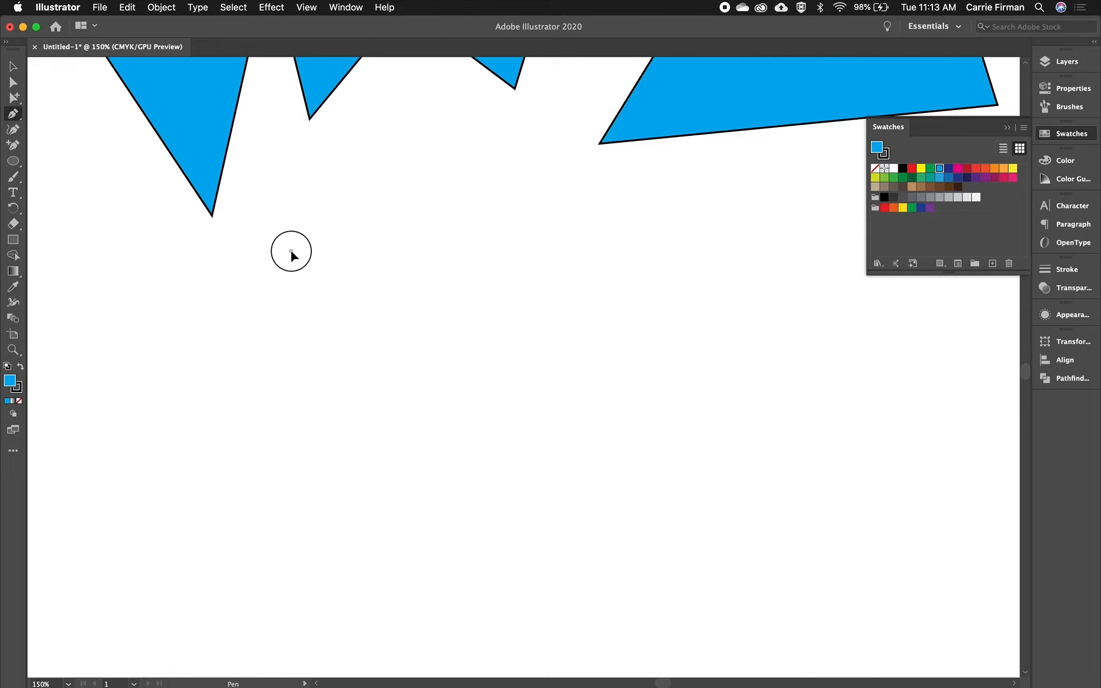
{"action": "left_click", "coordinate": [368, 308]}
{"action": "left_click", "coordinate": [428, 210]}
{"action": "left_click", "coordinate": [492, 297]}
{"action": "left_click", "coordinate": [553, 220]}
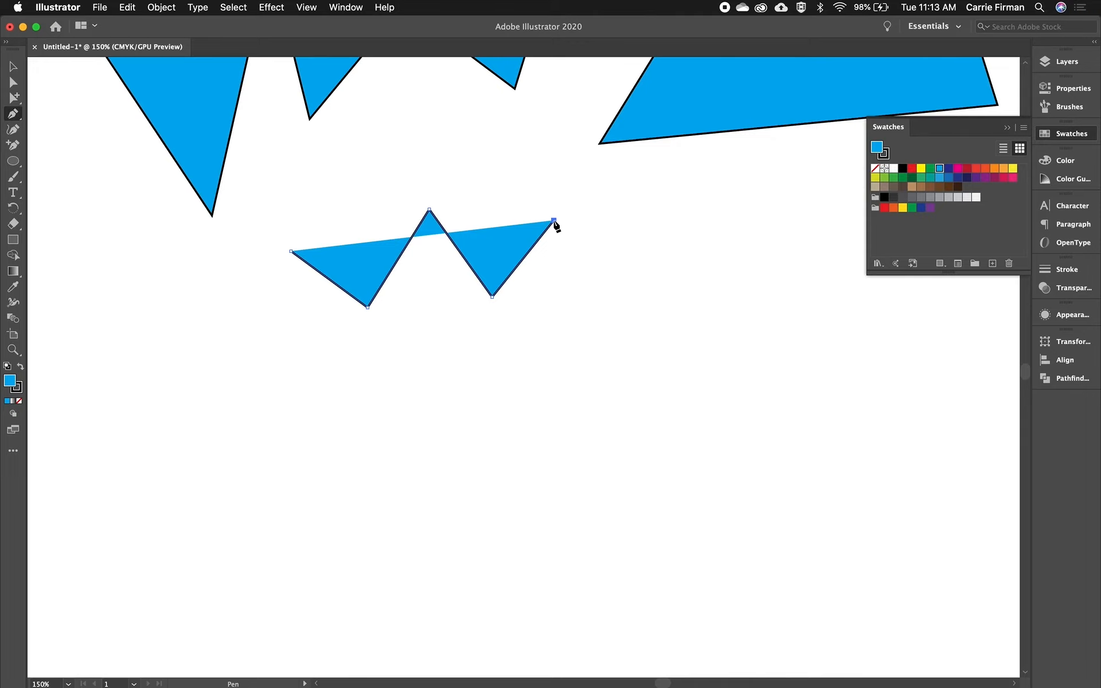
{"action": "key", "text": "BackSpace"}
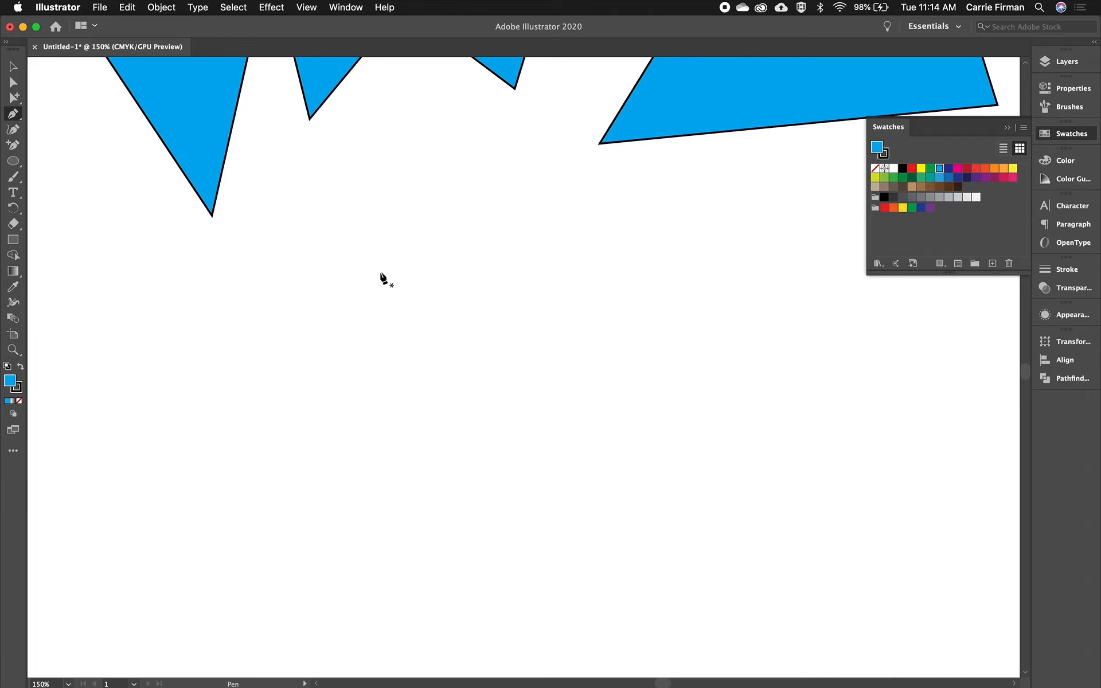
Step: Draw a closed rounded shape with four smooth Pen anchors in the empty area below the zigzag, tapering toward its base
{"action": "left_click_drag", "start_coordinate": [381, 271], "coordinate": [437, 274]}
{"action": "left_click_drag", "start_coordinate": [486, 355], "coordinate": [487, 390]}
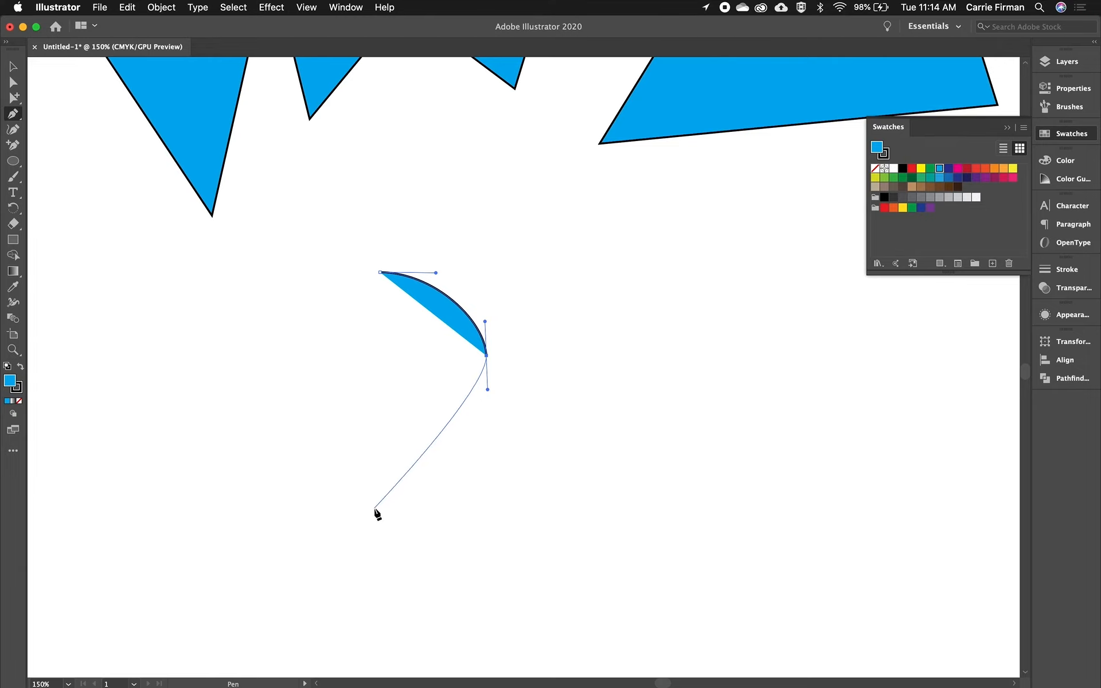
{"action": "left_click_drag", "start_coordinate": [360, 538], "coordinate": [318, 540]}
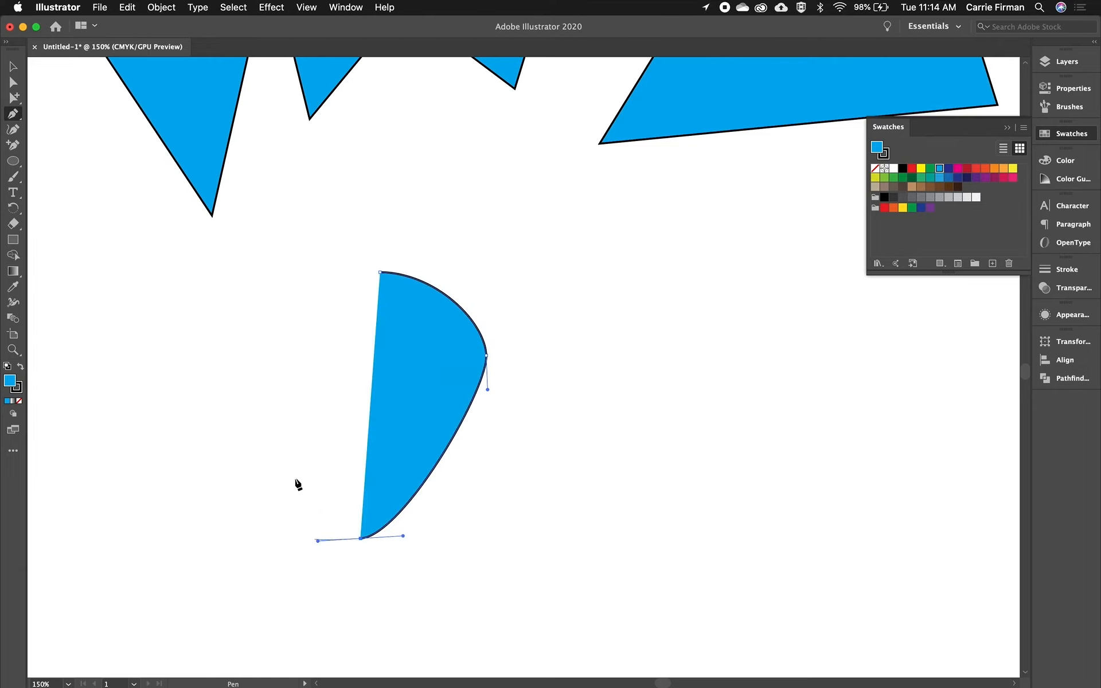
{"action": "left_click", "coordinate": [259, 375]}
{"action": "left_click_drag", "start_coordinate": [259, 375], "coordinate": [261, 333]}
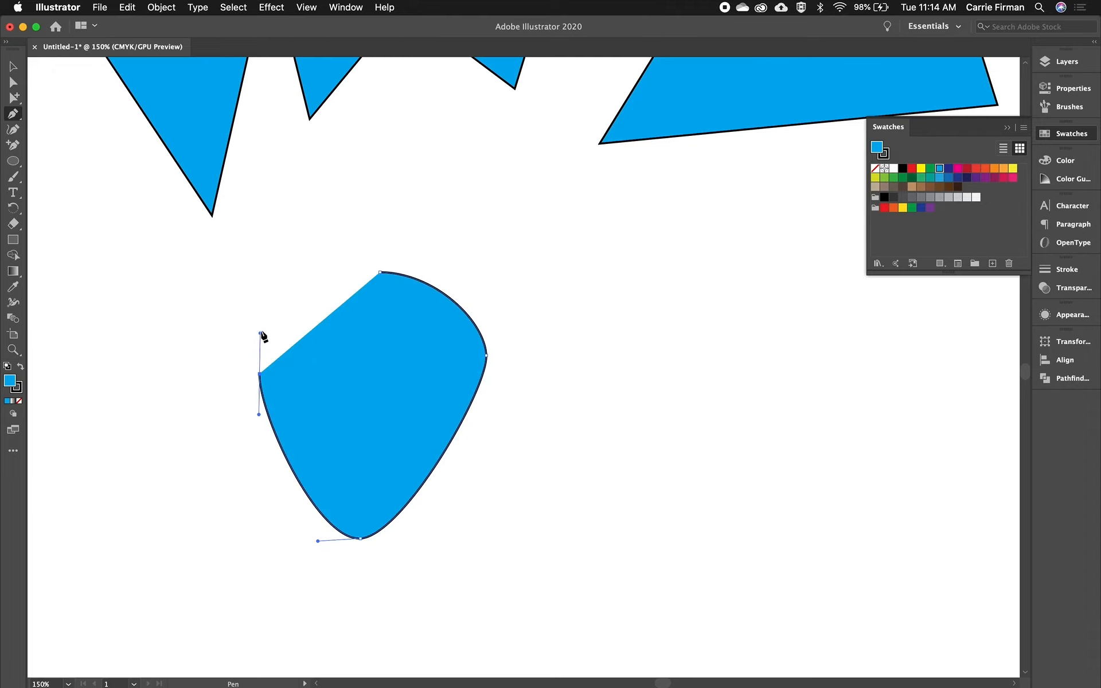
{"action": "left_click", "coordinate": [380, 272]}
{"action": "left_click_drag", "start_coordinate": [380, 273], "coordinate": [437, 274]}
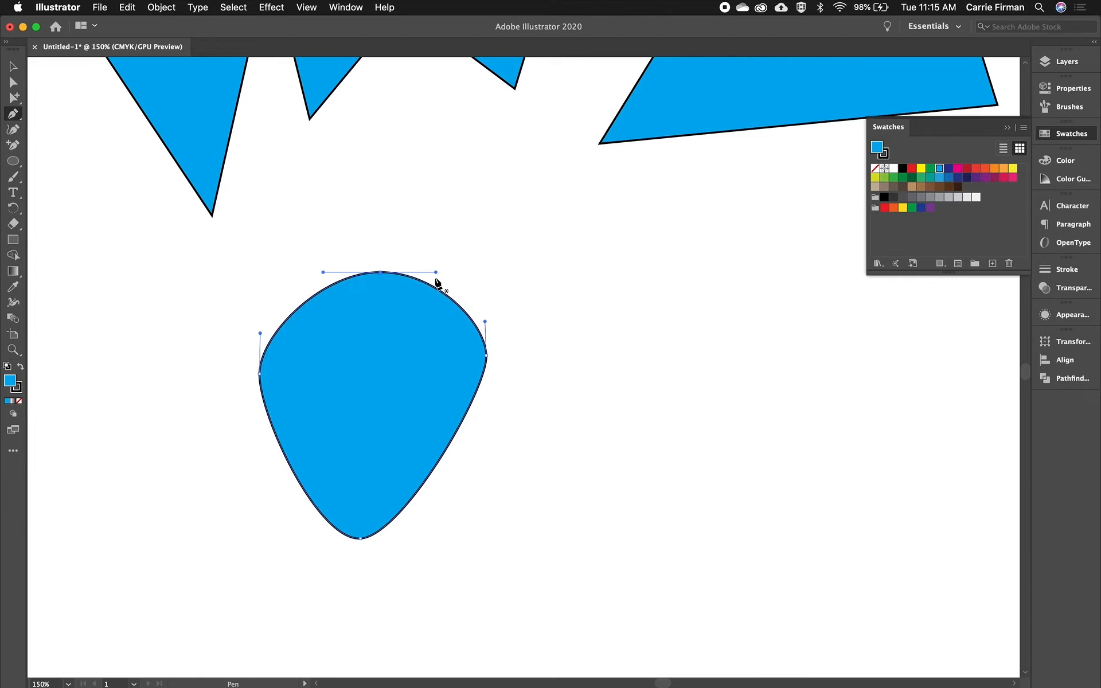
Step: Draw a closed teardrop beside the rounded shape, with a corner anchor at its tip and a wide-handled smooth anchor at its base
{"action": "left_click_drag", "start_coordinate": [528, 300], "coordinate": [401, 299]}
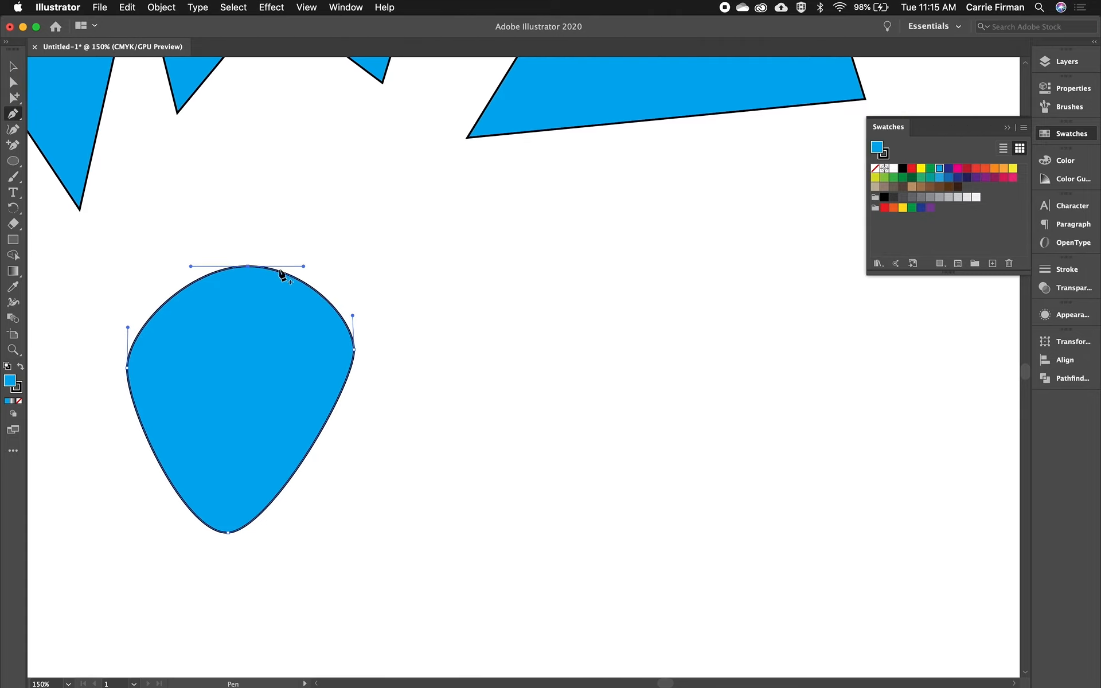
{"action": "left_click", "coordinate": [659, 251]}
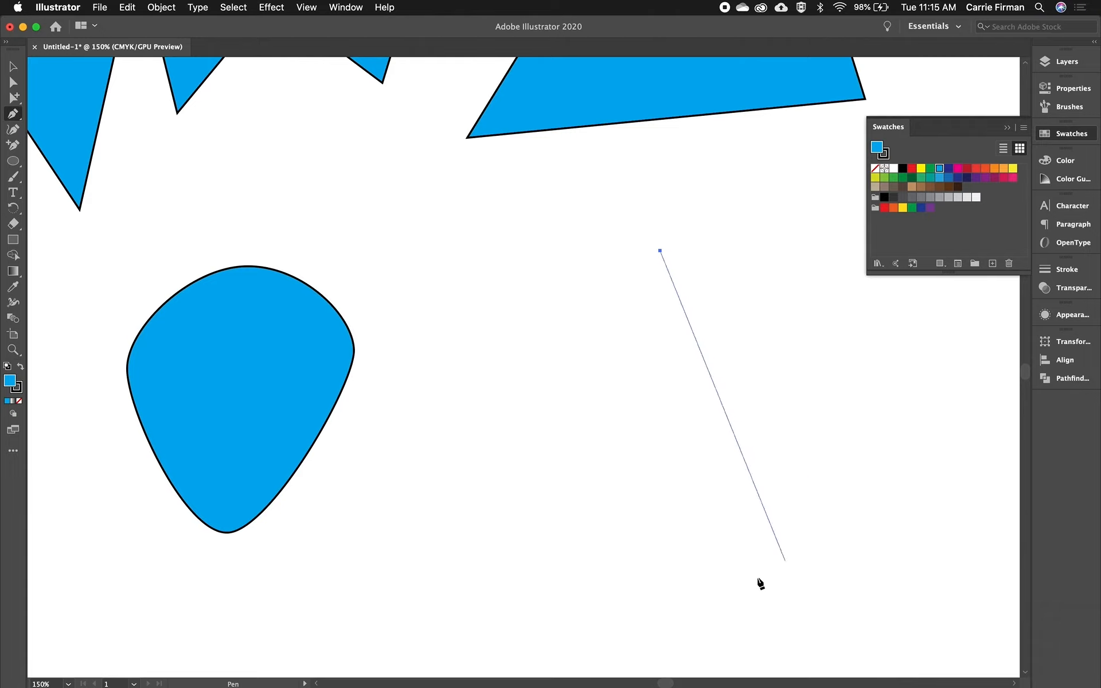
{"action": "left_click_drag", "start_coordinate": [666, 526], "coordinate": [490, 525]}
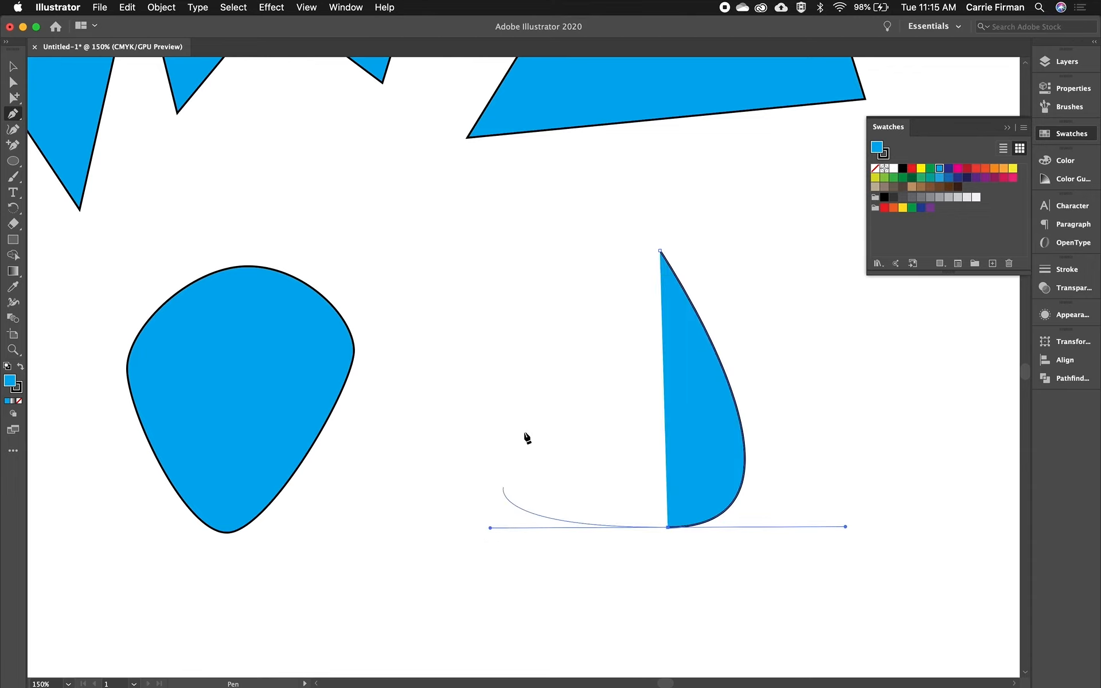
{"action": "left_click", "coordinate": [660, 251]}
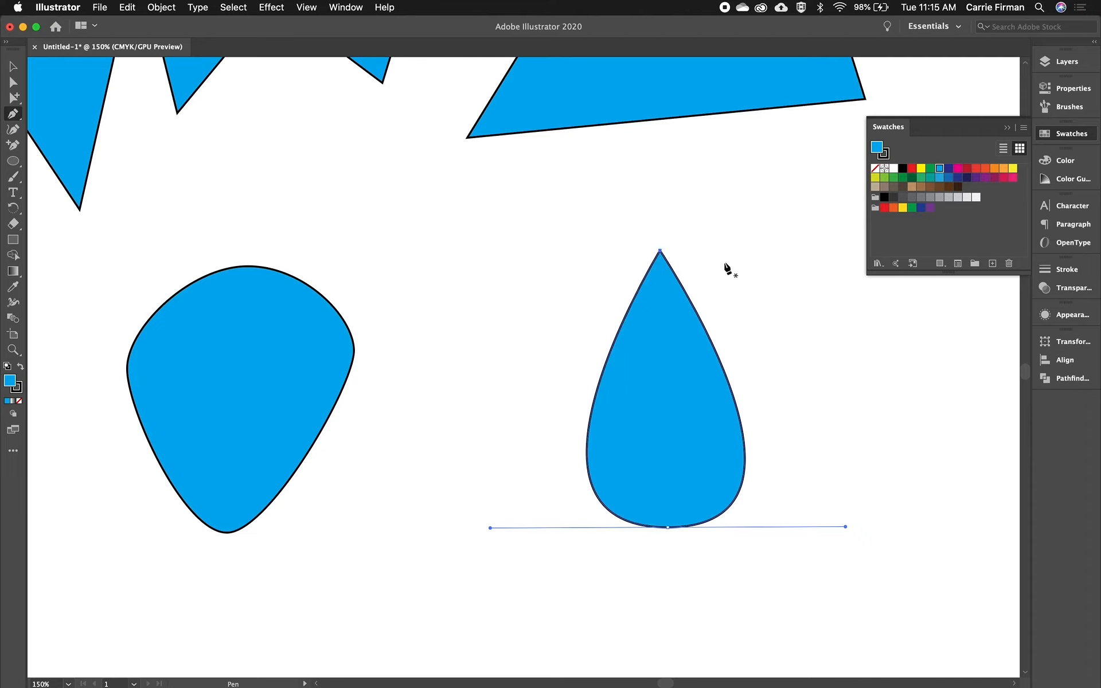
Step: Draw a closed, roughly circular path beside the teardrop using four smooth Pen anchors with horizontal and vertical direction handles
{"action": "scroll", "coordinate": [727, 267], "scroll_direction": "right", "scroll_amount": 10}
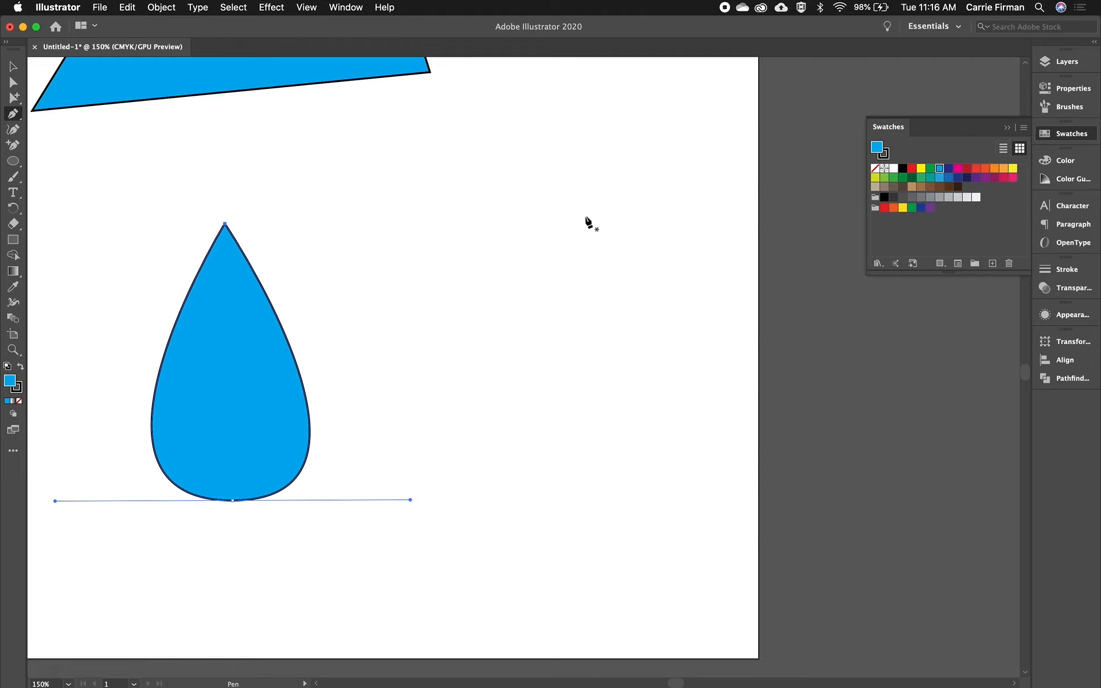
{"action": "left_click", "coordinate": [555, 202], "text": "super"}
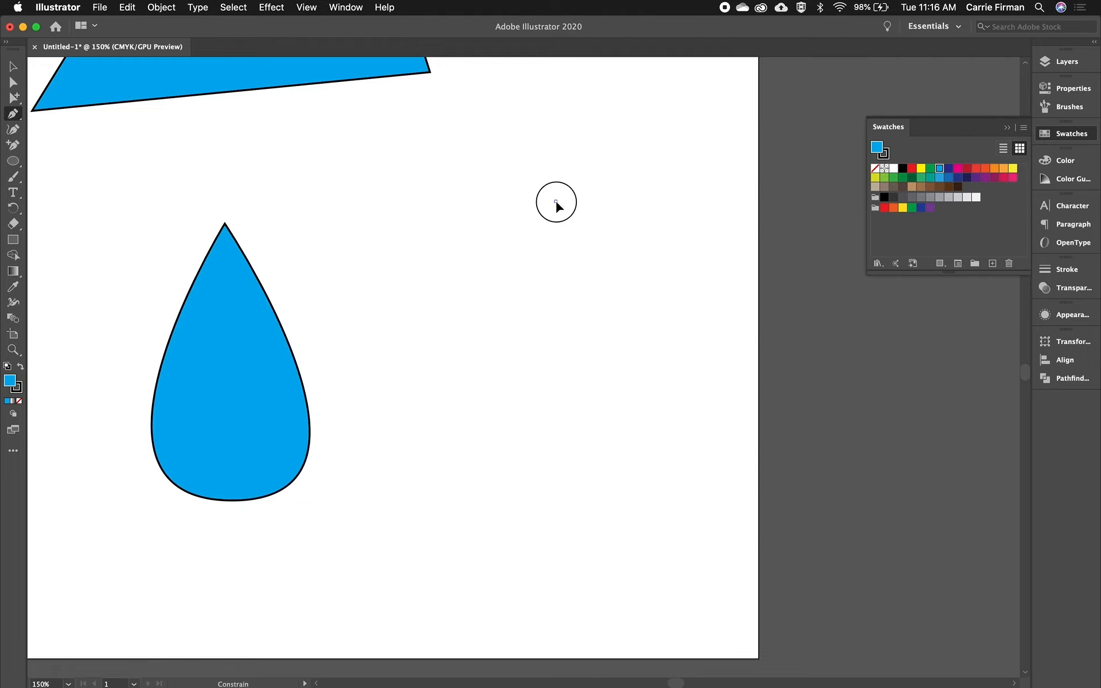
{"action": "left_click_drag", "start_coordinate": [579, 201], "coordinate": [610, 201]}
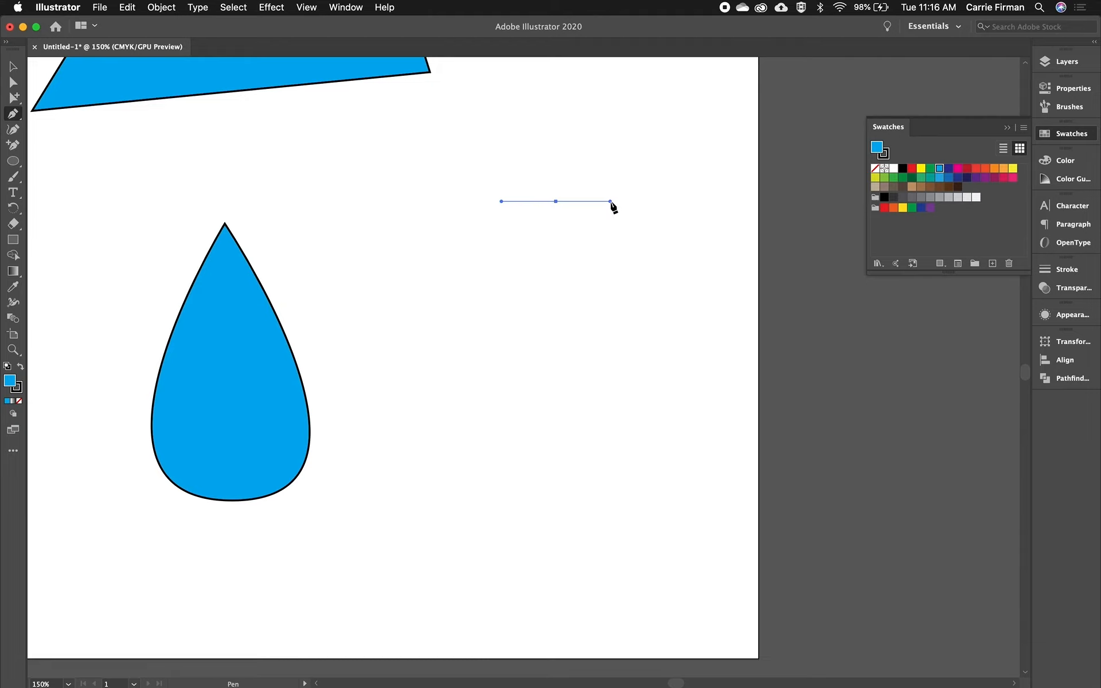
{"action": "left_click", "coordinate": [653, 298]}
{"action": "left_click_drag", "start_coordinate": [654, 298], "coordinate": [660, 356]}
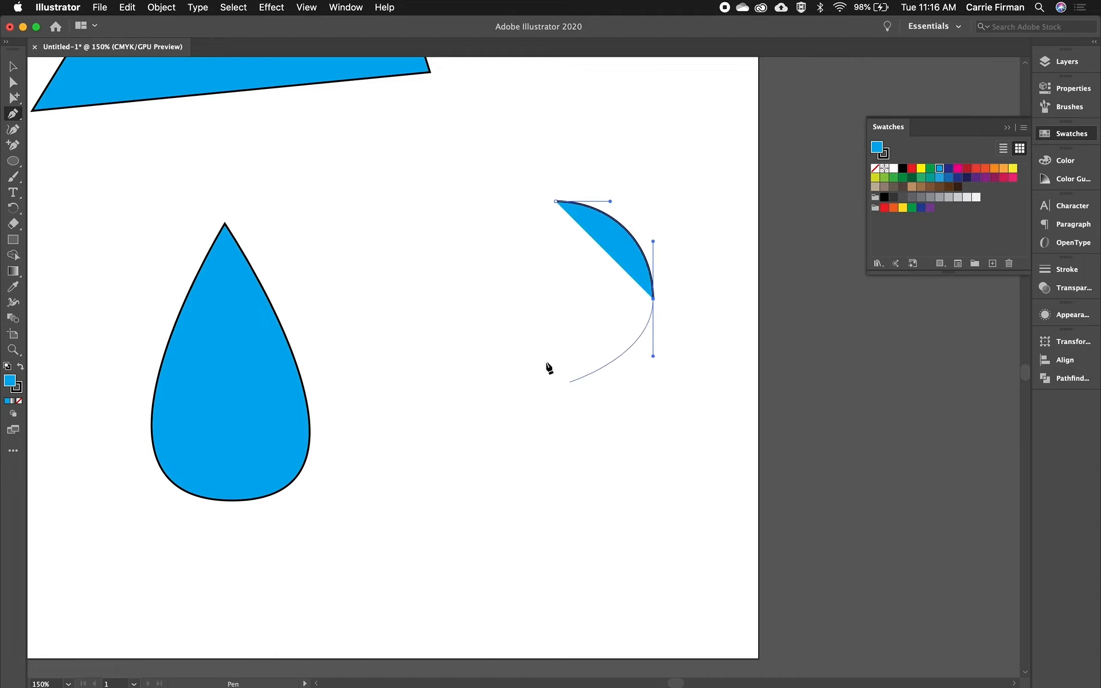
{"action": "left_click_drag", "start_coordinate": [567, 384], "coordinate": [534, 384]}
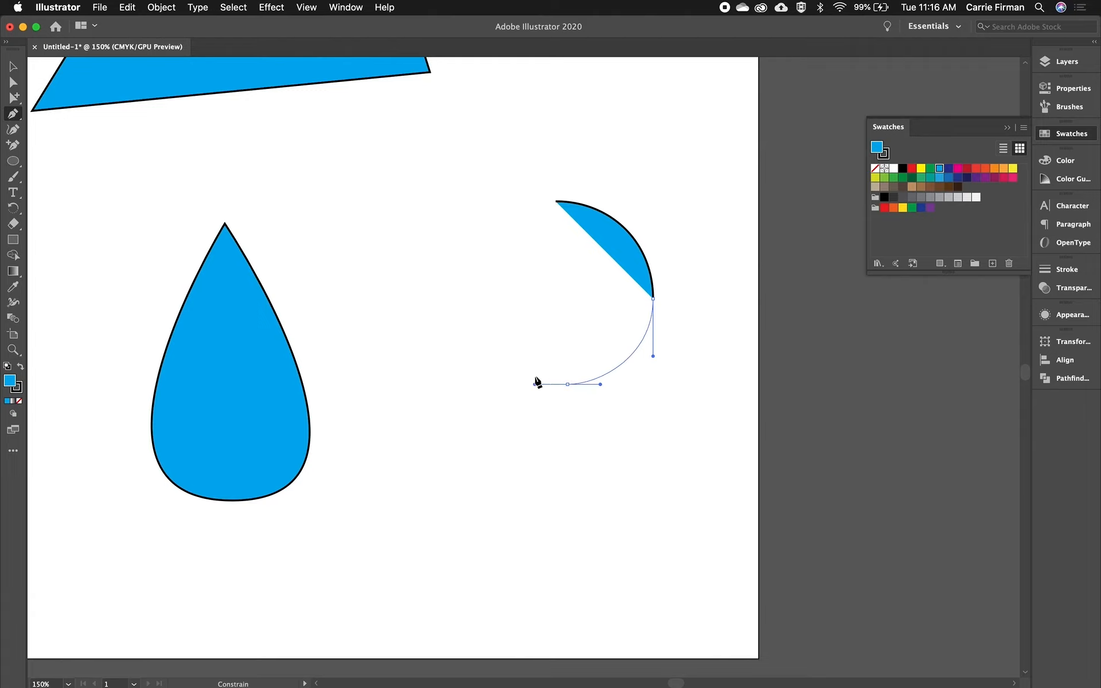
{"action": "left_click", "coordinate": [475, 299], "text": "super"}
{"action": "left_click_drag", "start_coordinate": [475, 300], "coordinate": [476, 245]}
{"action": "left_click_drag", "start_coordinate": [555, 201], "coordinate": [600, 204]}
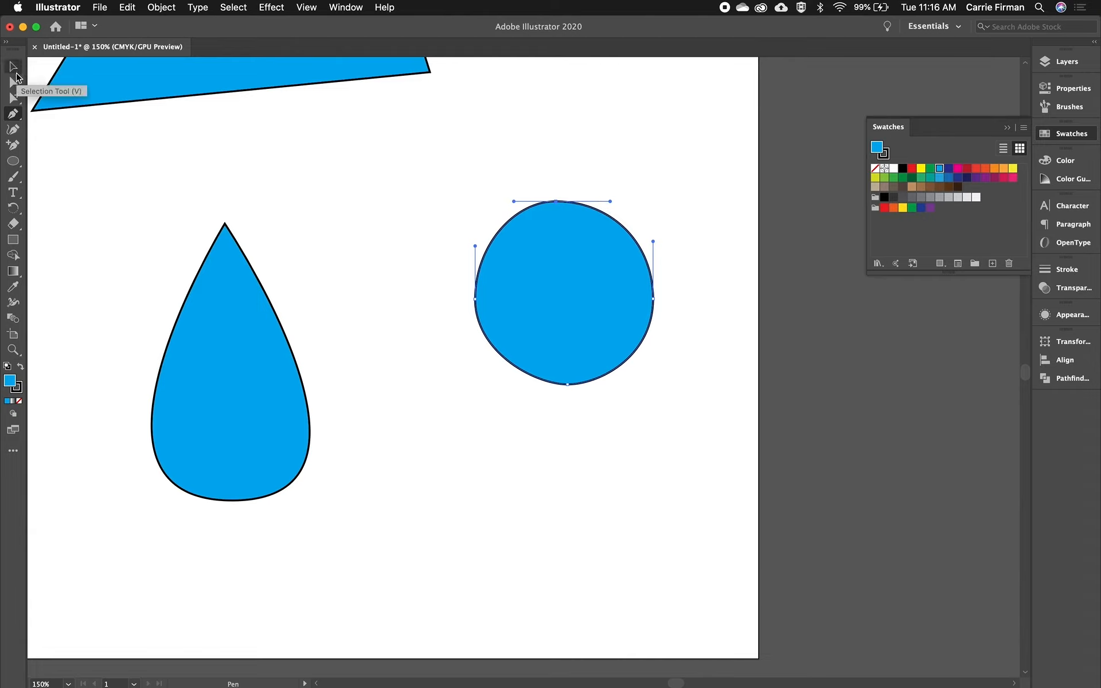
Step: Pull both direction handles of the circular path's bottom anchor outward with the Direct Selection tool and partly back in to round its underside
{"action": "left_click", "coordinate": [11, 82]}
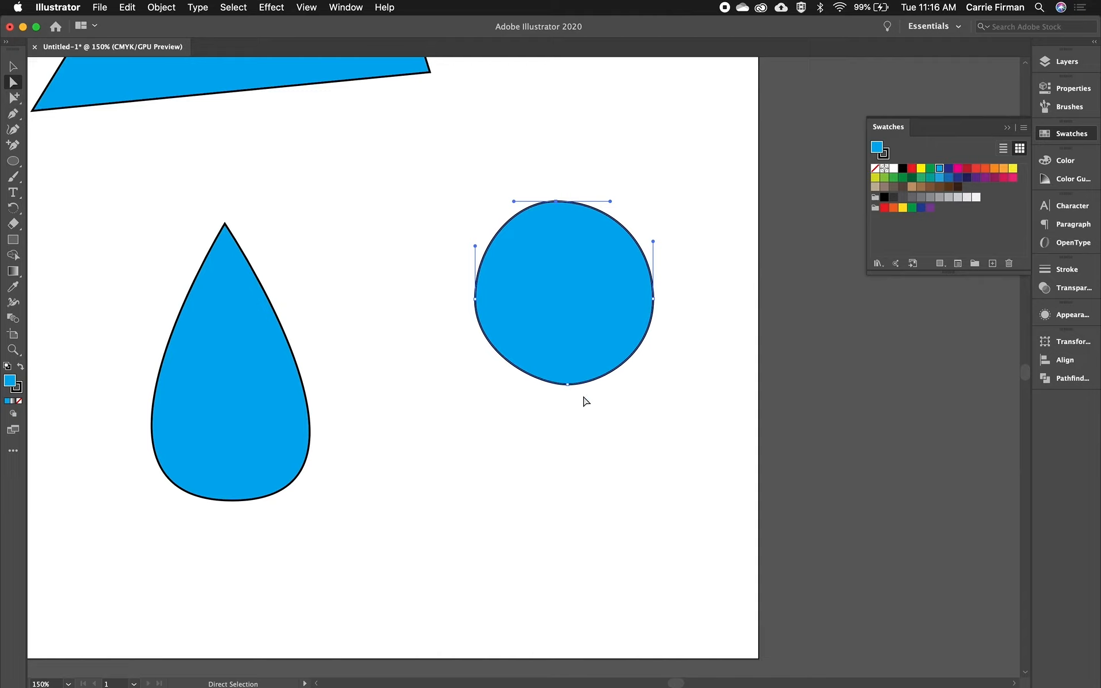
{"action": "left_click", "coordinate": [568, 384]}
{"action": "left_click_drag", "start_coordinate": [535, 385], "coordinate": [461, 383]}
{"action": "left_click_drag", "start_coordinate": [600, 384], "coordinate": [671, 387]}
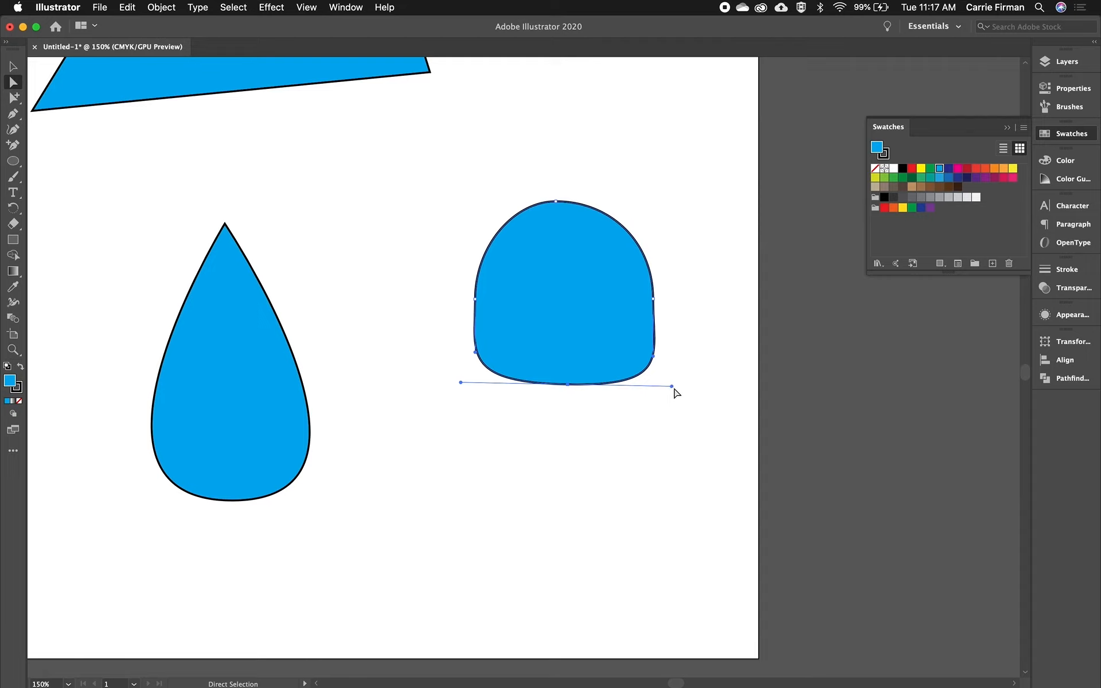
{"action": "left_click_drag", "start_coordinate": [672, 386], "coordinate": [620, 386]}
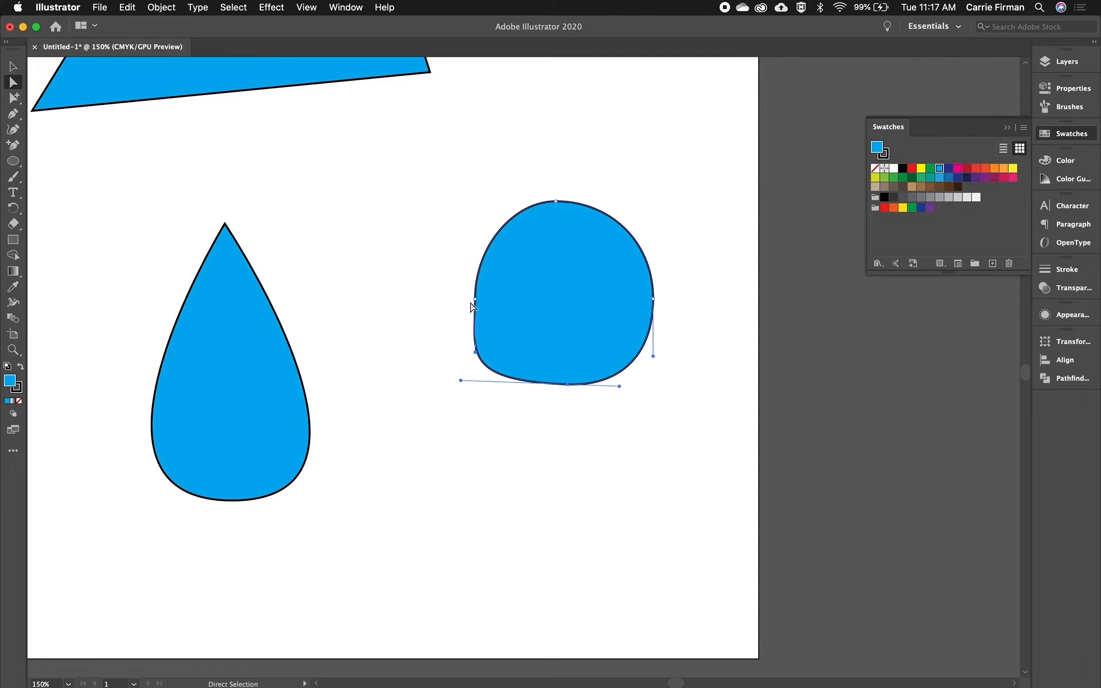
{"action": "left_click_drag", "start_coordinate": [461, 380], "coordinate": [515, 382]}
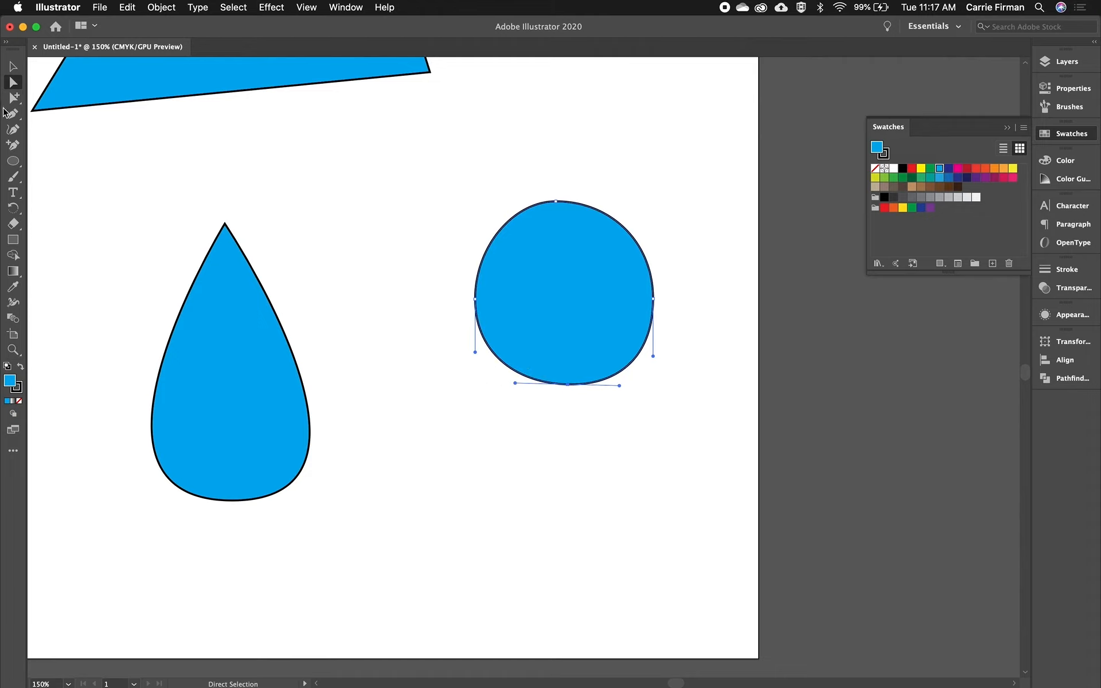
Step: Delete the circular path, the teardrop and the straight-sided shape above them to clear the drawing area
{"action": "left_click", "coordinate": [12, 113]}
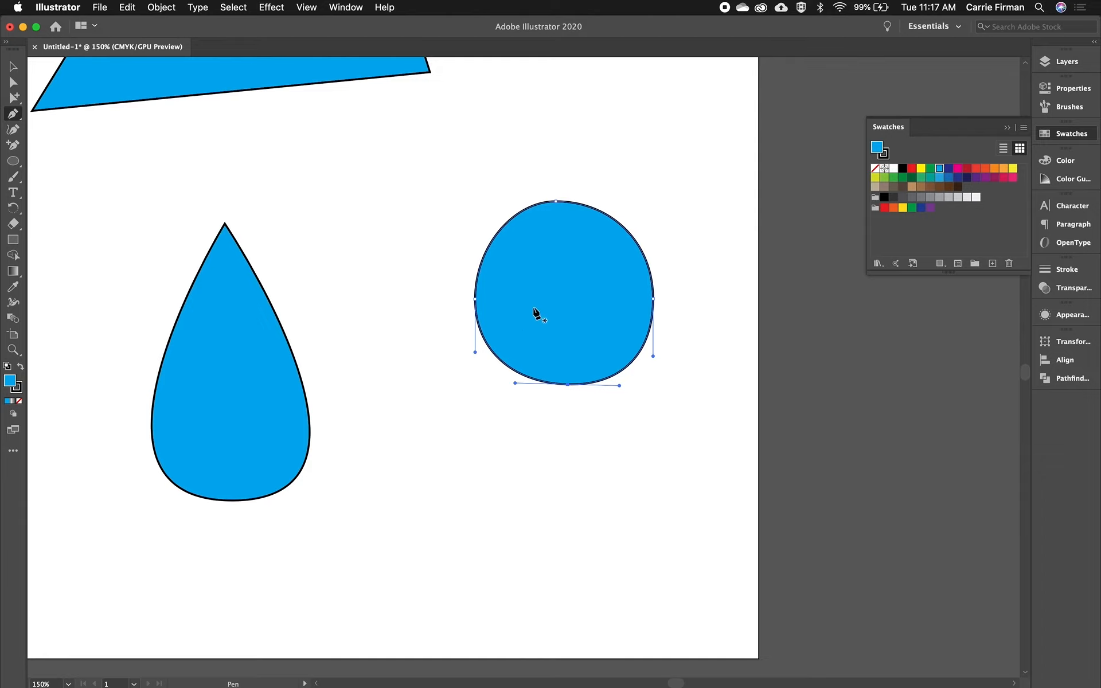
{"action": "key", "text": "Delete"}
{"action": "left_click", "coordinate": [14, 68]}
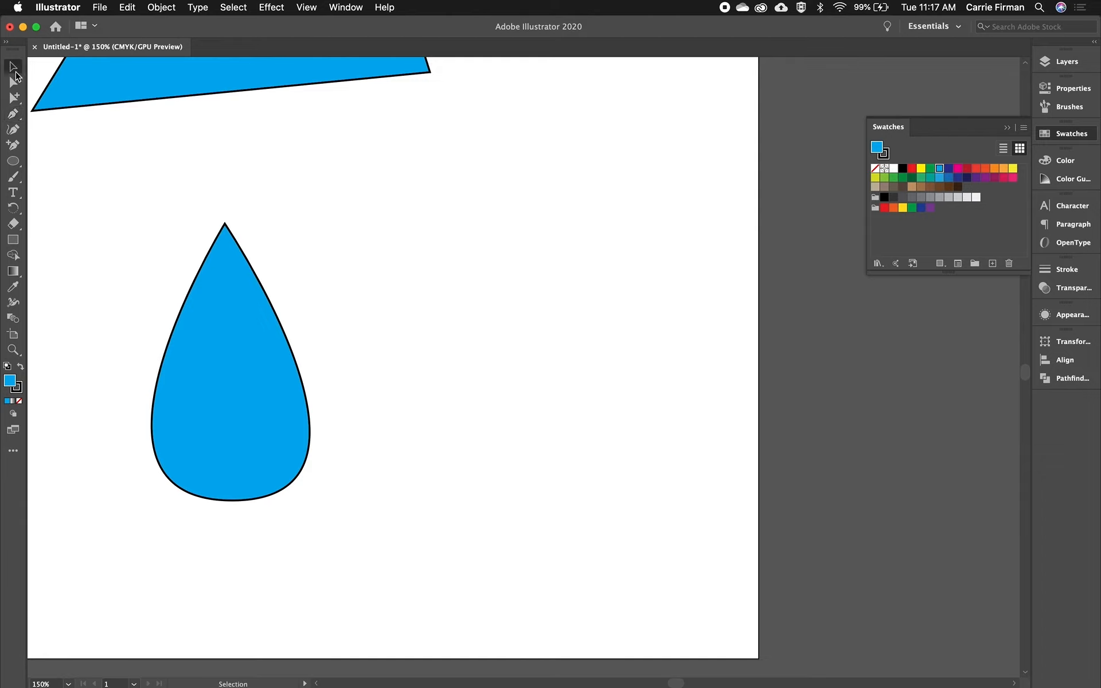
{"action": "left_click", "coordinate": [277, 413]}
{"action": "key", "text": "Delete"}
{"action": "left_click", "coordinate": [202, 91]}
{"action": "key", "text": "Delete"}
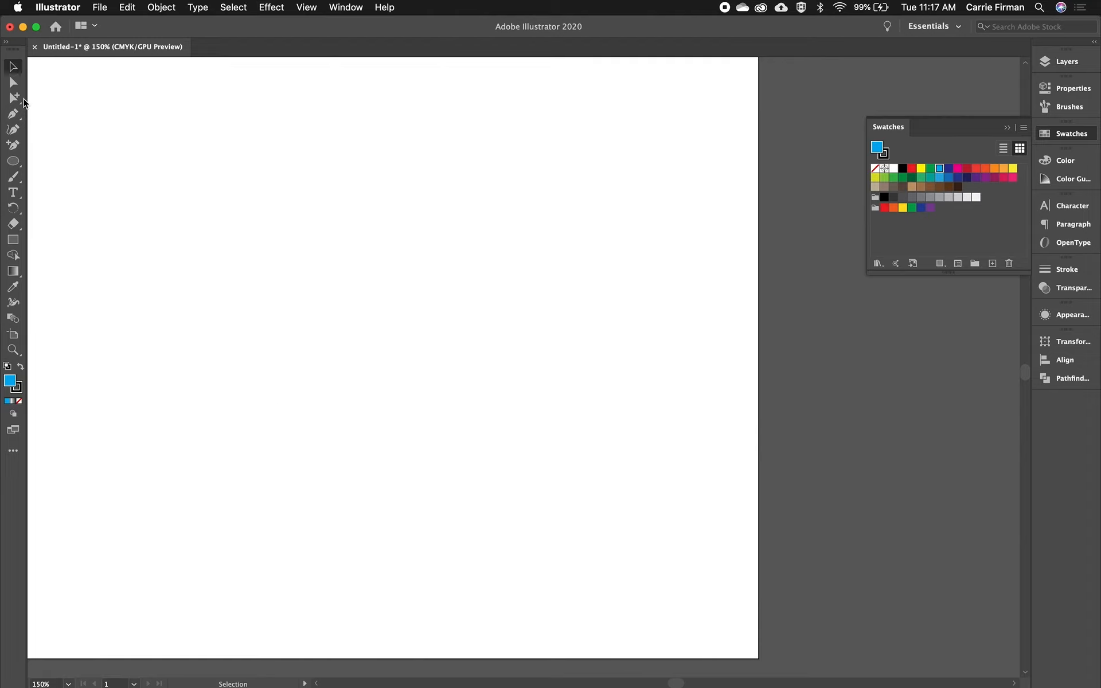
Step: Draw a closed irregular lobed shape with five smooth Pen anchors, using long handles at the lower-right anchor and when closing at the start
{"action": "left_click", "coordinate": [13, 114]}
{"action": "left_click", "coordinate": [363, 174]}
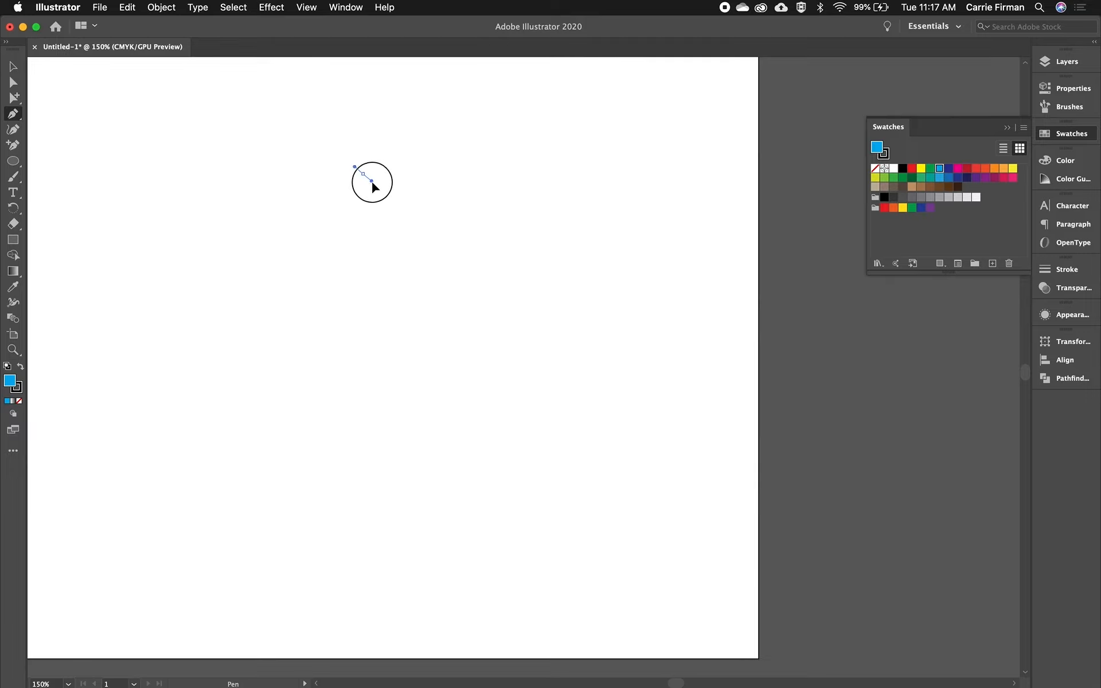
{"action": "left_click_drag", "start_coordinate": [378, 187], "coordinate": [379, 189]}
{"action": "left_click_drag", "start_coordinate": [442, 302], "coordinate": [284, 439]}
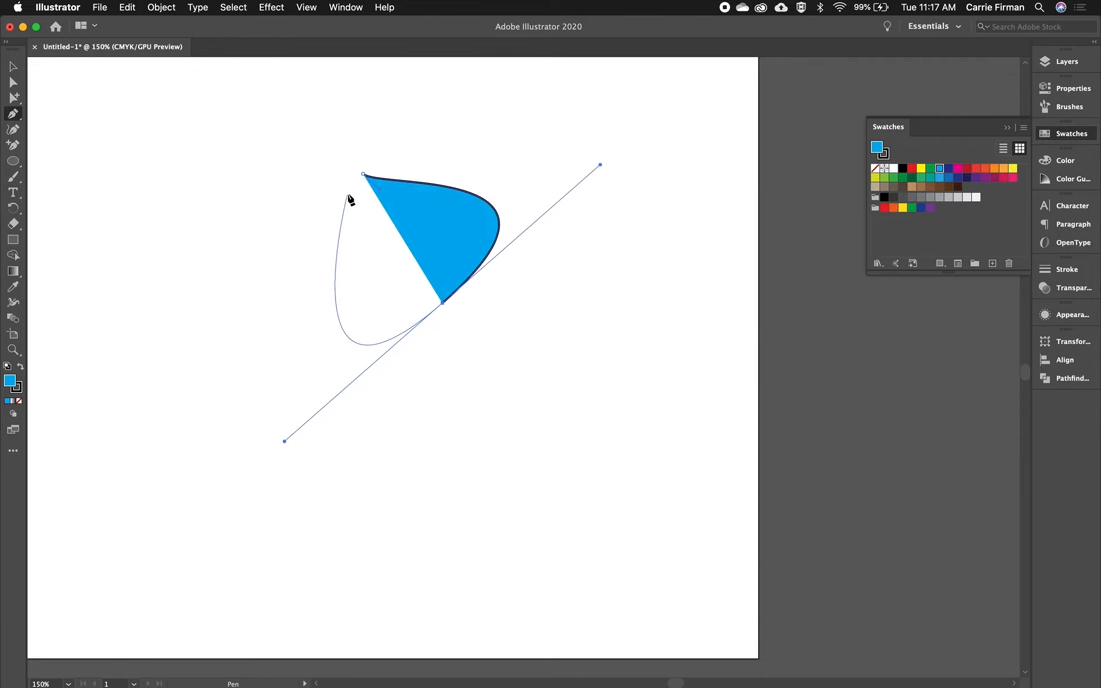
{"action": "left_click_drag", "start_coordinate": [397, 253], "coordinate": [382, 233]}
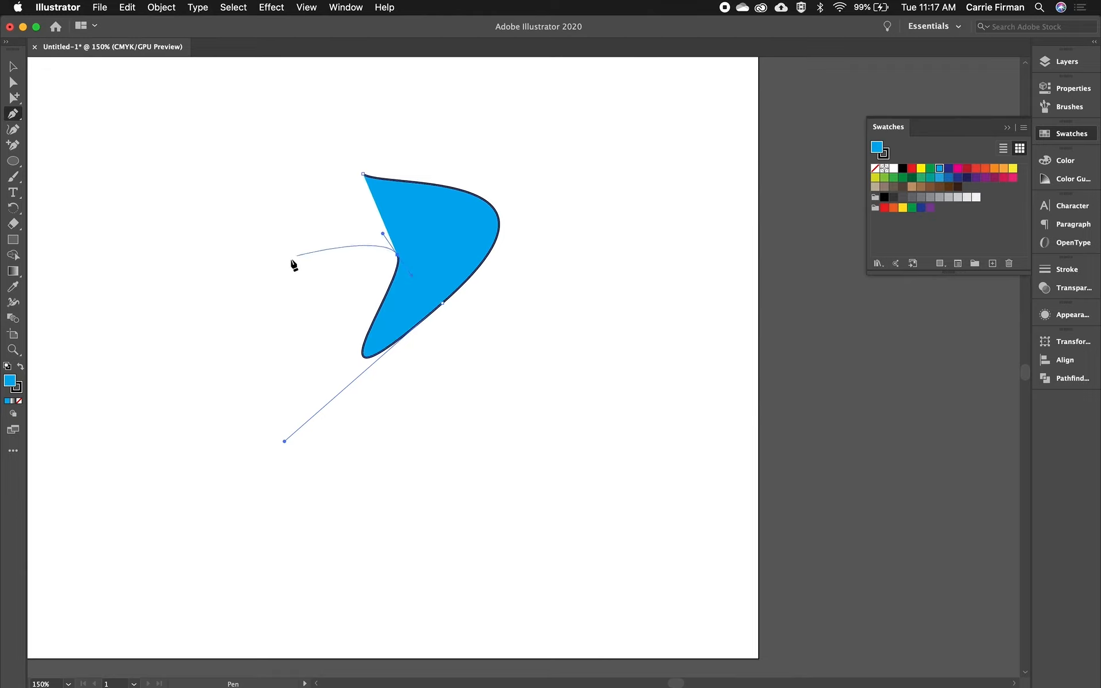
{"action": "left_click_drag", "start_coordinate": [278, 275], "coordinate": [240, 227]}
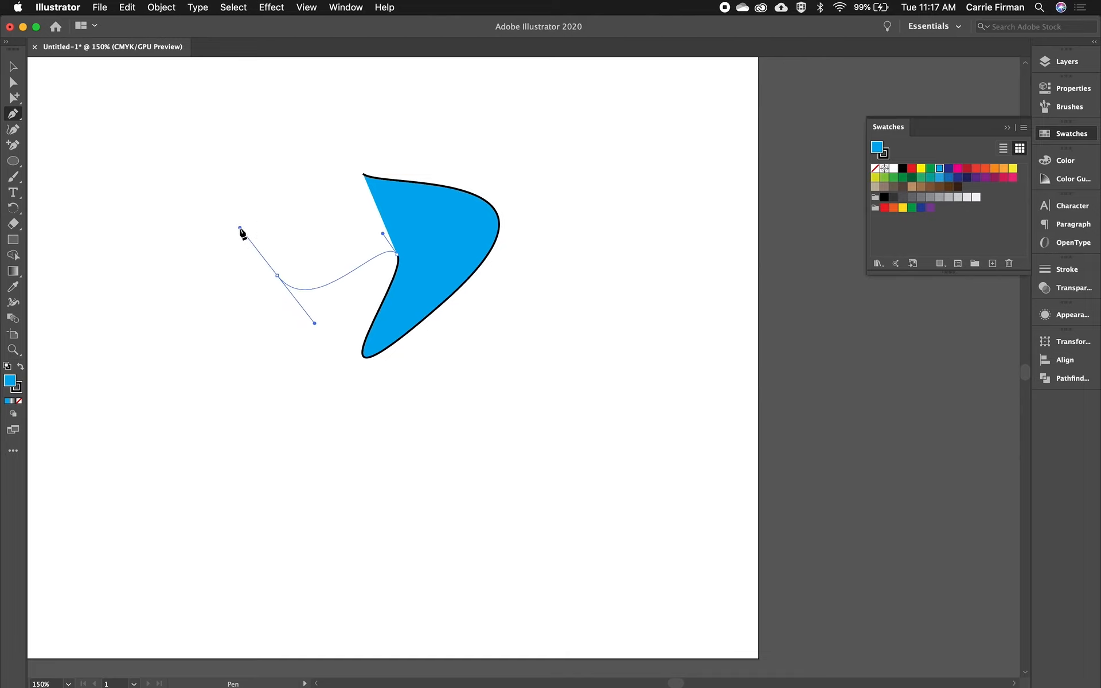
{"action": "left_click_drag", "start_coordinate": [349, 213], "coordinate": [543, 176]}
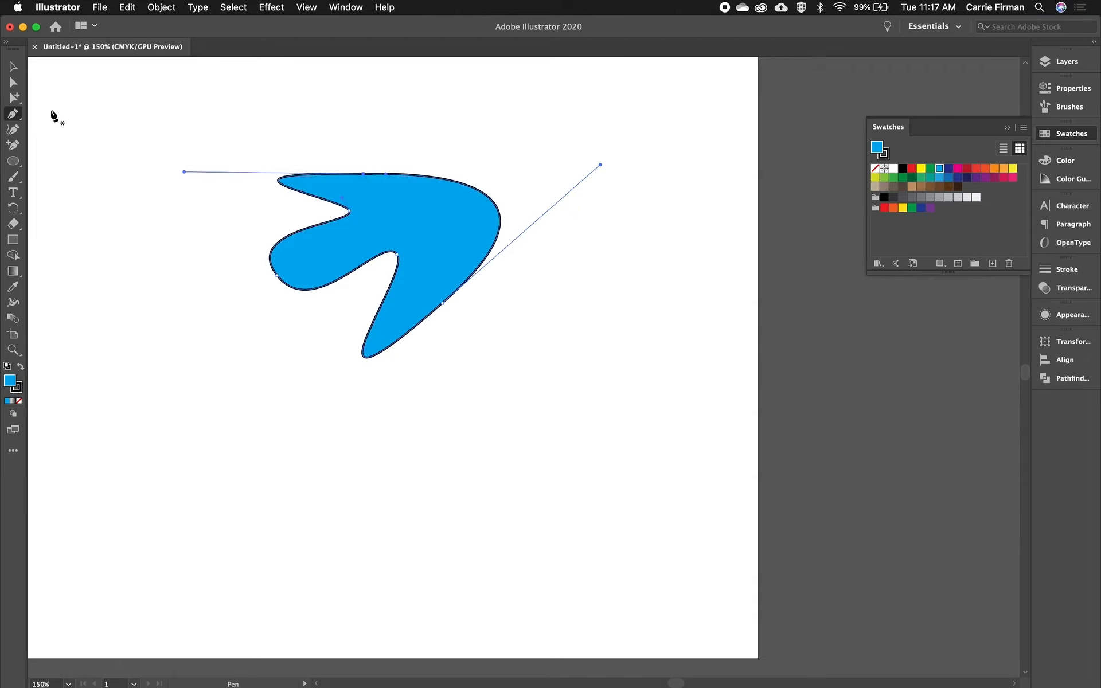
Step: Reshape the lower lobe with Direct Selection by slightly lengthening its adjoining direction handles and moving the lower-right anchor down and outward
{"action": "left_click", "coordinate": [16, 85]}
{"action": "left_click", "coordinate": [418, 388]}
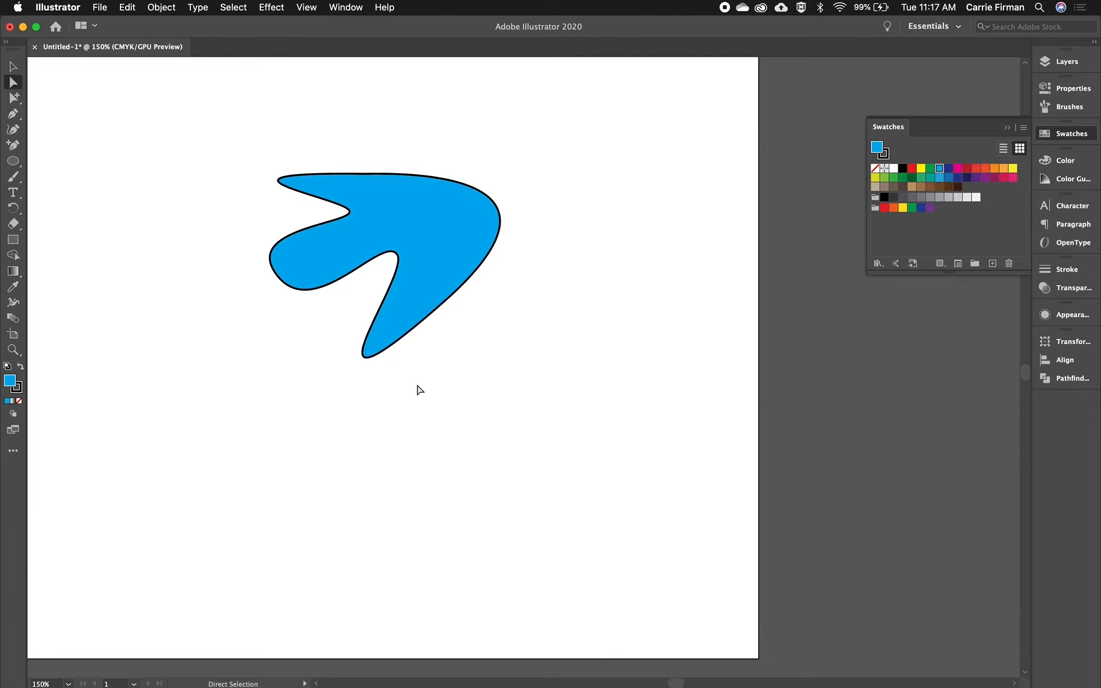
{"action": "left_click", "coordinate": [433, 299]}
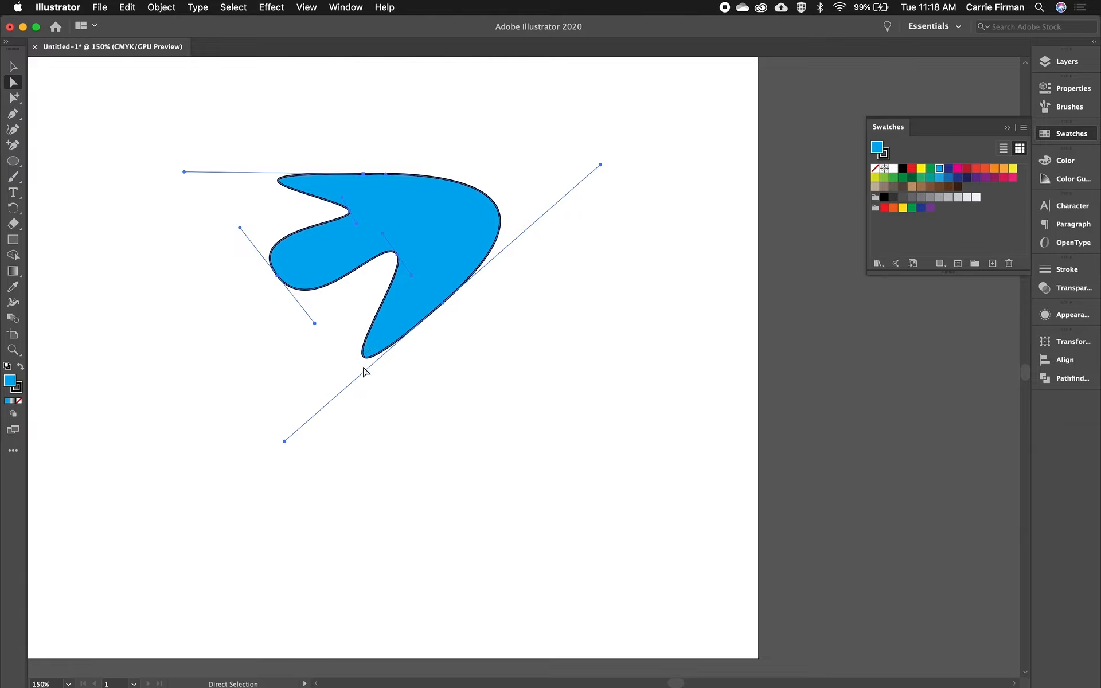
{"action": "mouse_move", "coordinate": [285, 442]}
{"action": "left_mouse_down"}
{"action": "mouse_move", "coordinate": [343, 436]}
{"action": "mouse_move", "coordinate": [340, 426]}
{"action": "mouse_move", "coordinate": [242, 411]}
{"action": "mouse_move", "coordinate": [331, 473]}
{"action": "mouse_move", "coordinate": [273, 452]}
{"action": "left_mouse_up"}
{"action": "left_click", "coordinate": [413, 281]}
{"action": "left_click_drag", "start_coordinate": [413, 279], "coordinate": [418, 281]}
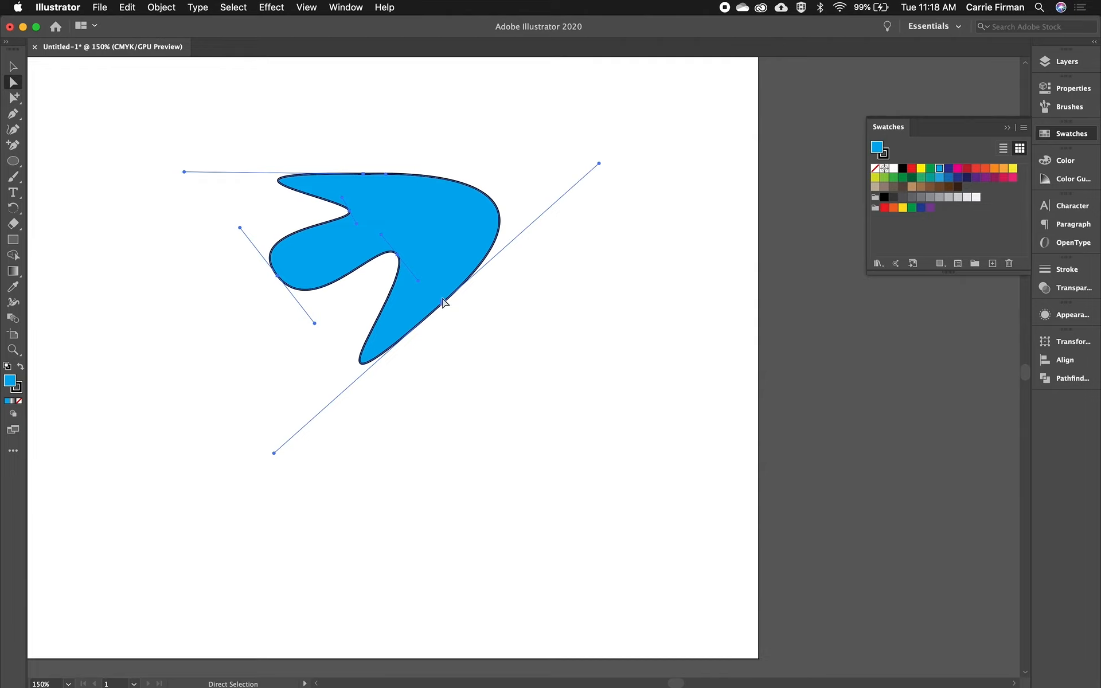
{"action": "left_click", "coordinate": [397, 255]}
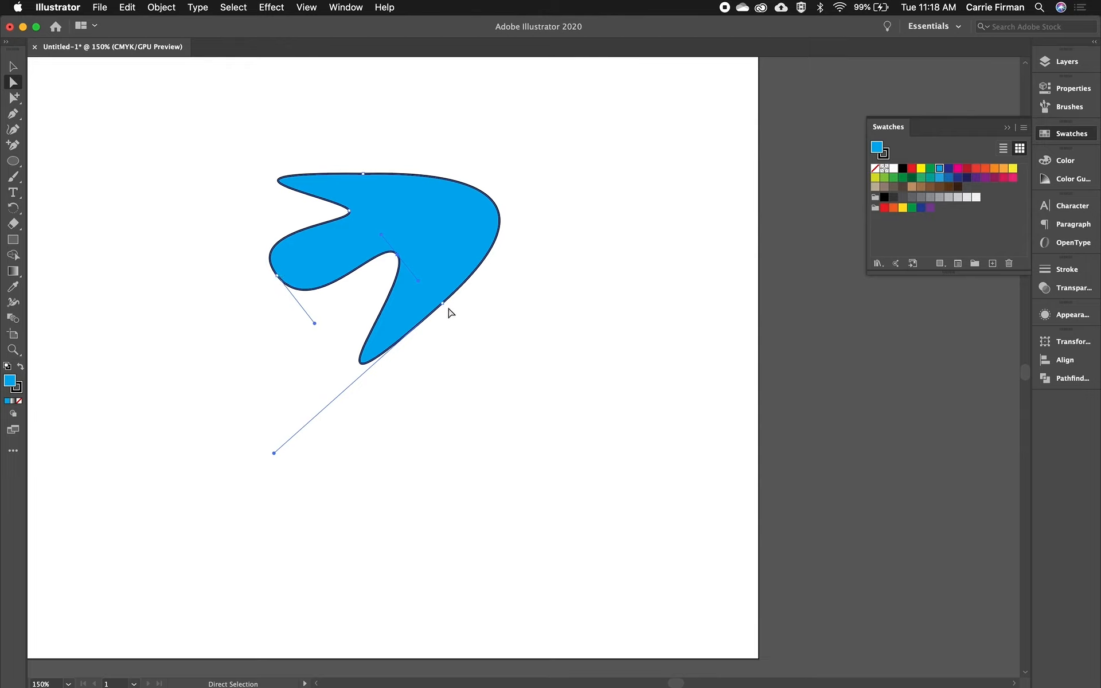
{"action": "left_click_drag", "start_coordinate": [443, 304], "coordinate": [447, 310]}
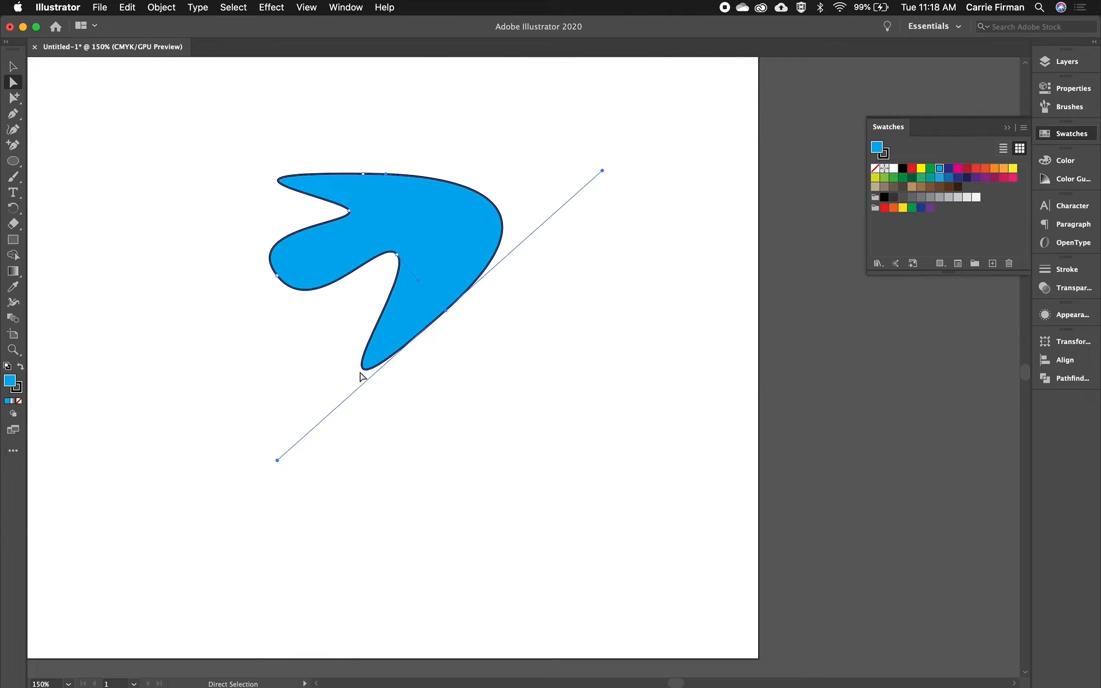
Step: Swing the top anchor's long outer handle upward and inward to raise the upper lobe, and shift that anchor toward the shape's right side
{"action": "left_click", "coordinate": [366, 173]}
{"action": "left_click_drag", "start_coordinate": [184, 171], "coordinate": [305, 114]}
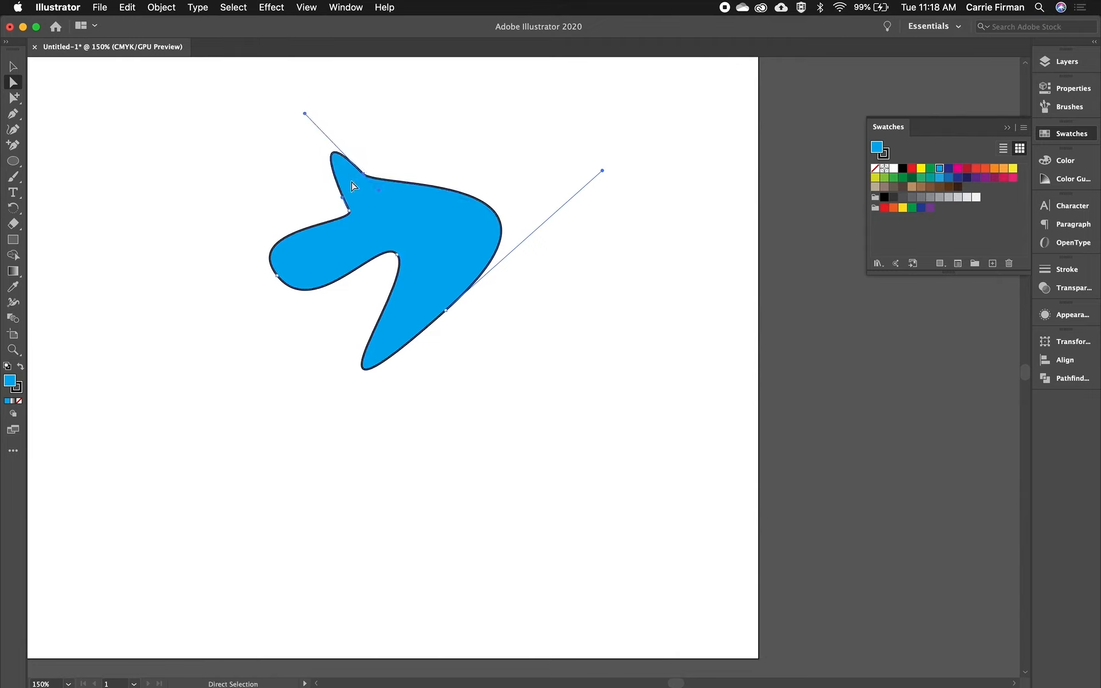
{"action": "left_click_drag", "start_coordinate": [365, 178], "coordinate": [424, 207]}
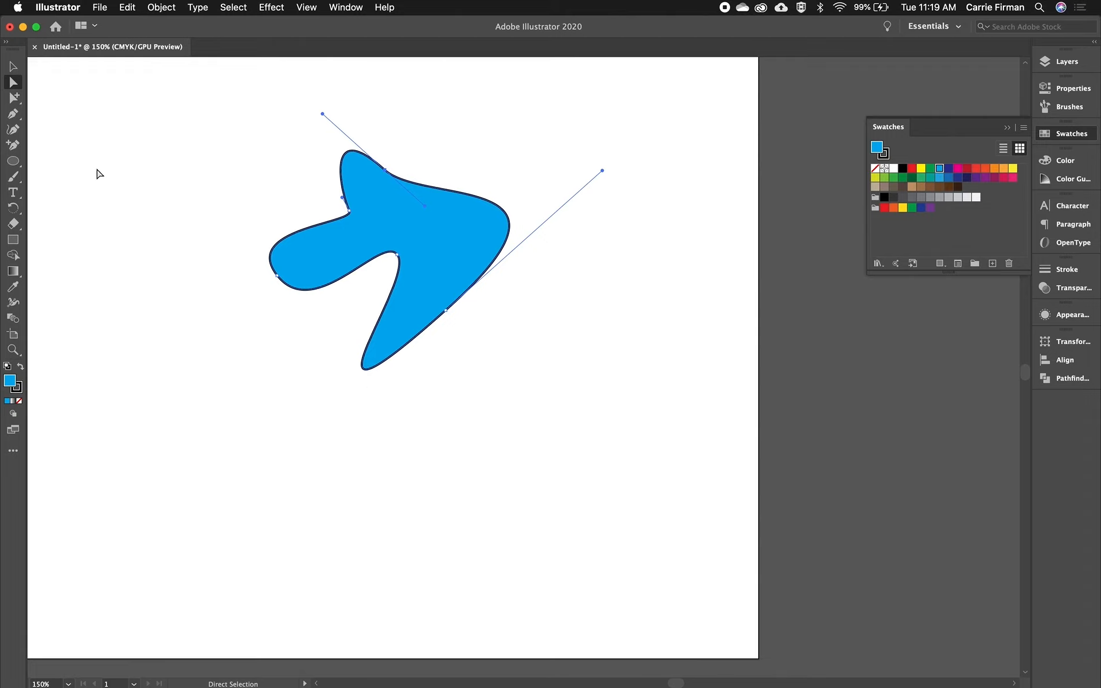
Step: Add anchor points at the tips of the upper and lower lobes and pull both outward to lengthen the lobes
{"action": "left_click", "coordinate": [11, 147]}
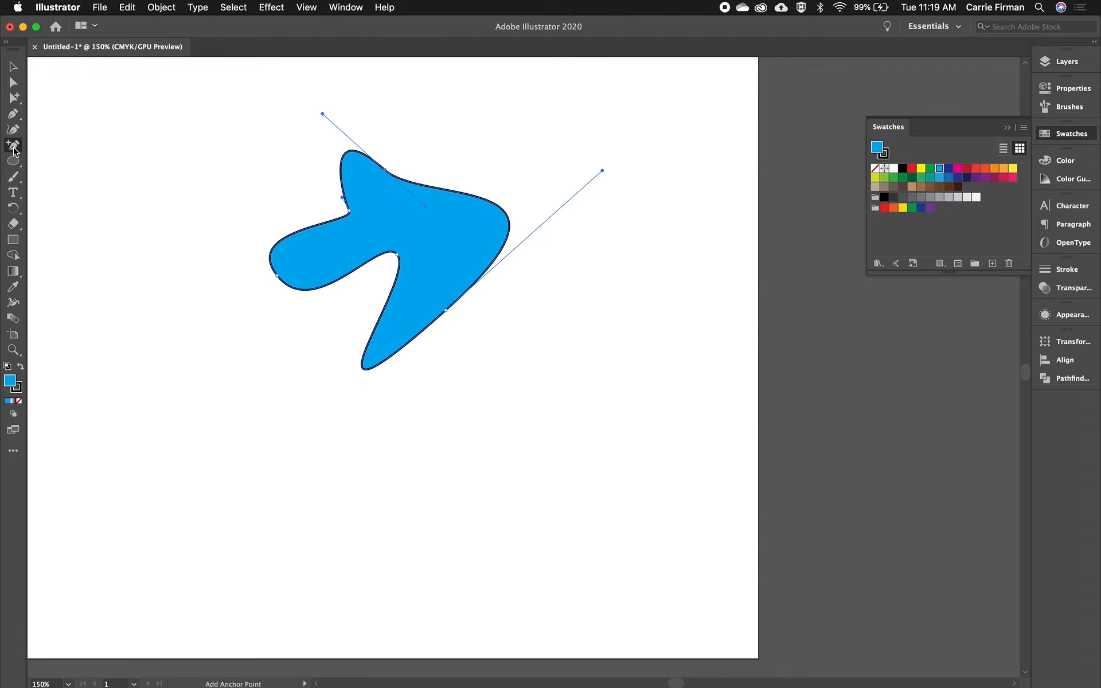
{"action": "left_click", "coordinate": [349, 151]}
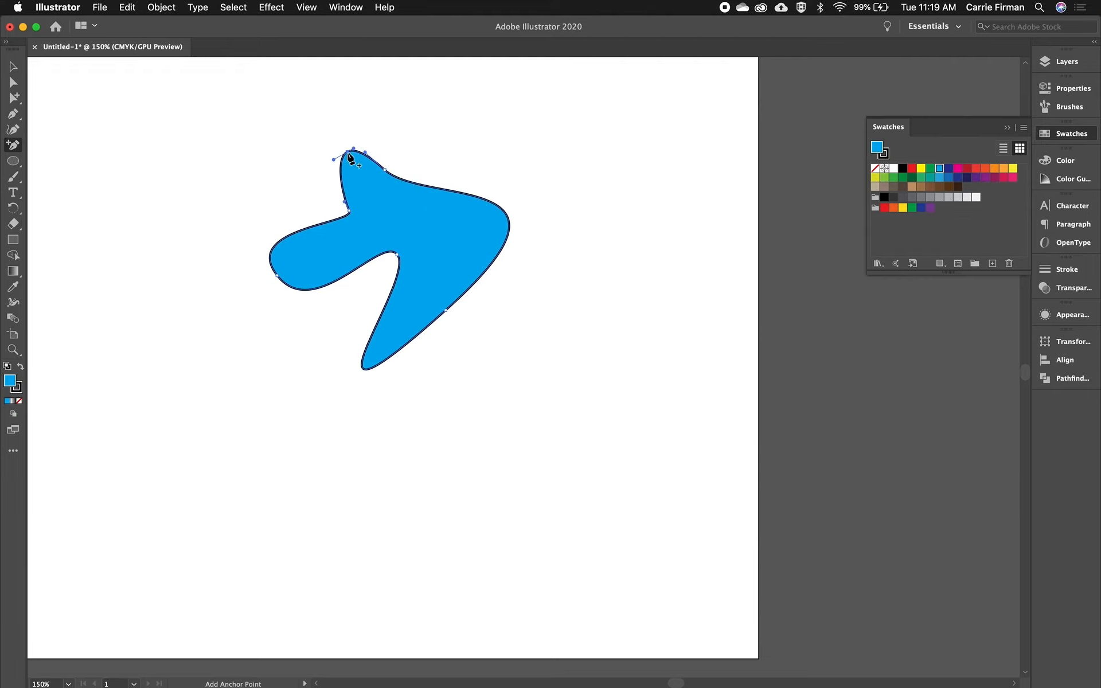
{"action": "left_click", "coordinate": [364, 370]}
{"action": "left_click", "coordinate": [12, 84]}
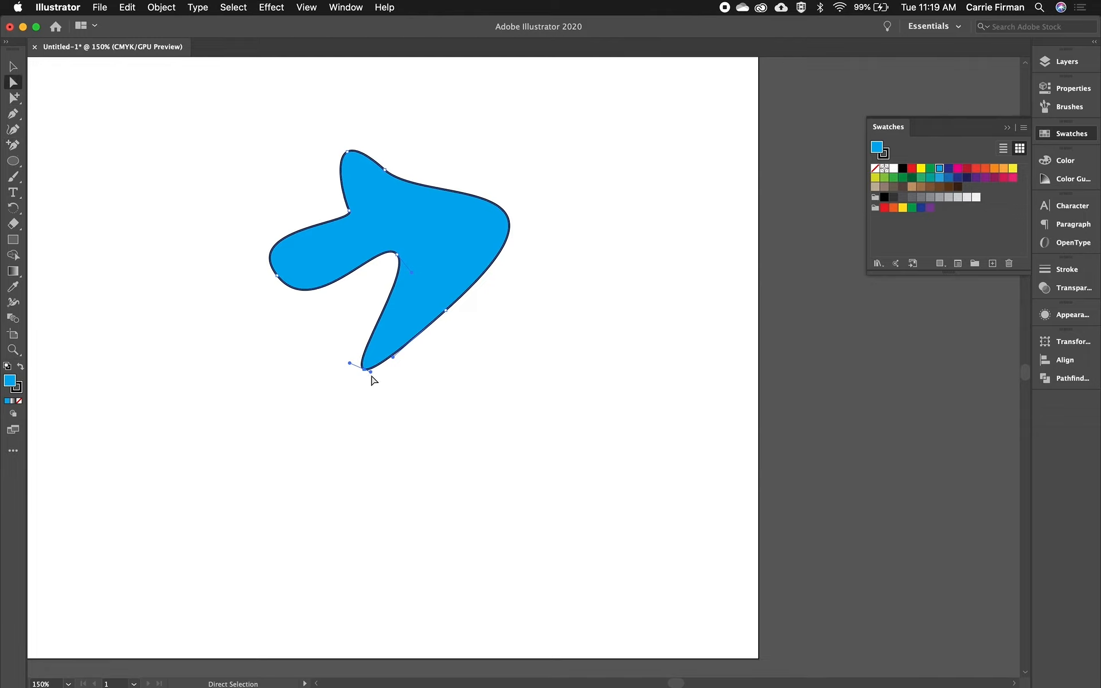
{"action": "left_click_drag", "start_coordinate": [370, 374], "coordinate": [383, 398]}
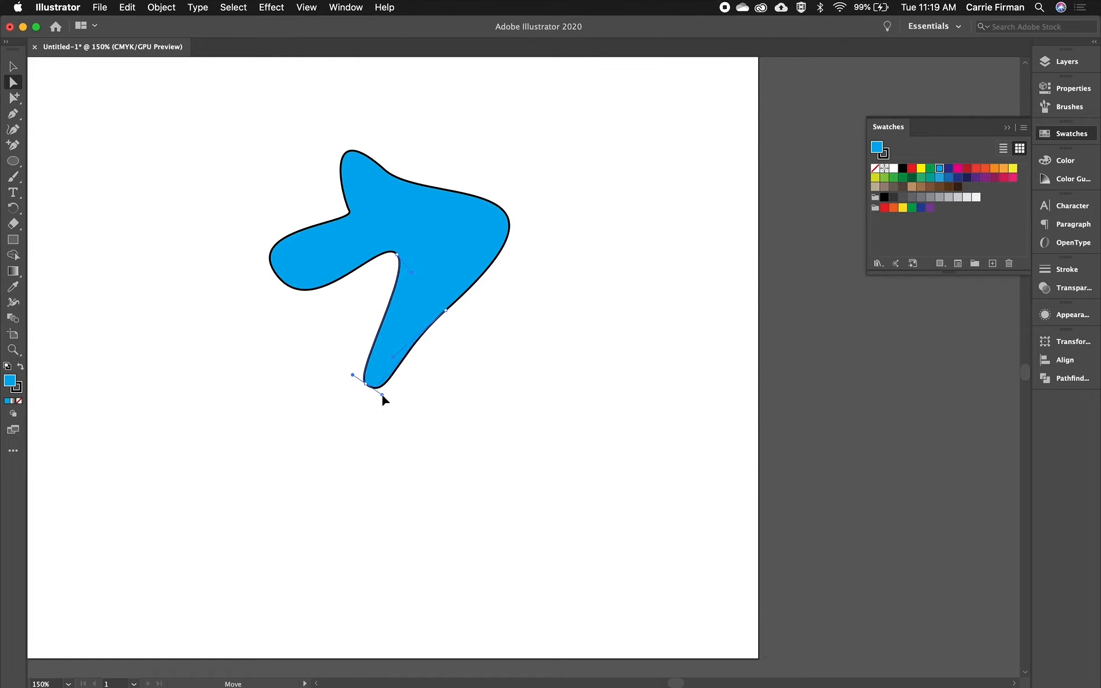
{"action": "left_click_drag", "start_coordinate": [348, 152], "coordinate": [342, 138]}
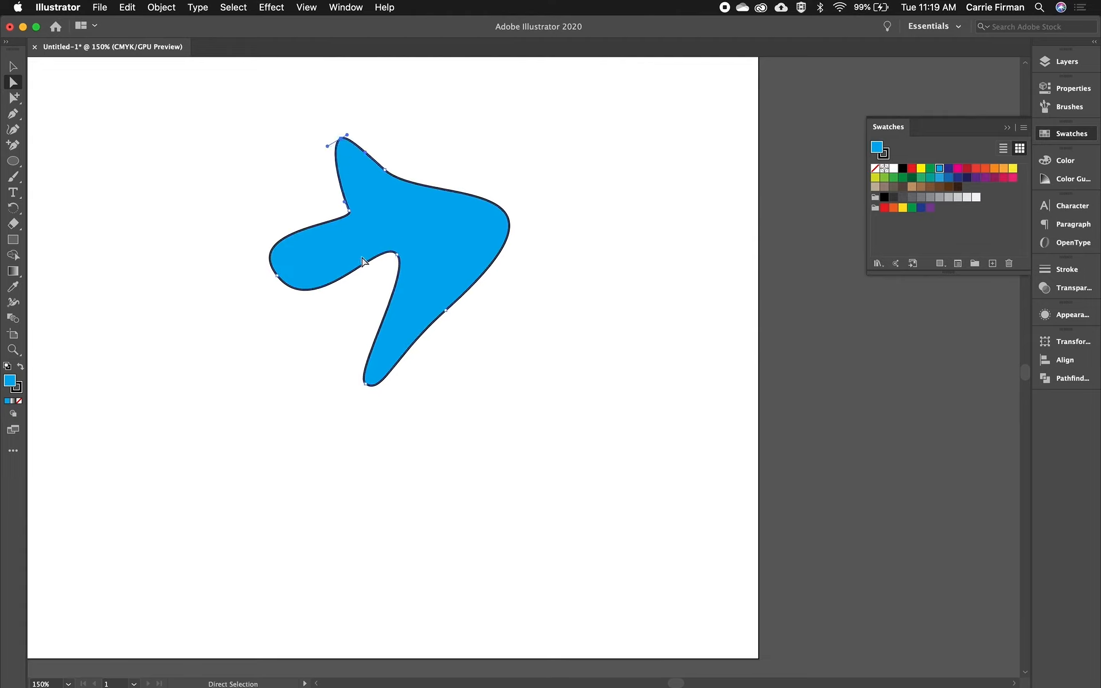
Step: Shorten both direction handles of the left lobe's end anchor to make the lobe narrower
{"action": "left_click", "coordinate": [277, 276]}
{"action": "left_click_drag", "start_coordinate": [240, 227], "coordinate": [260, 253]}
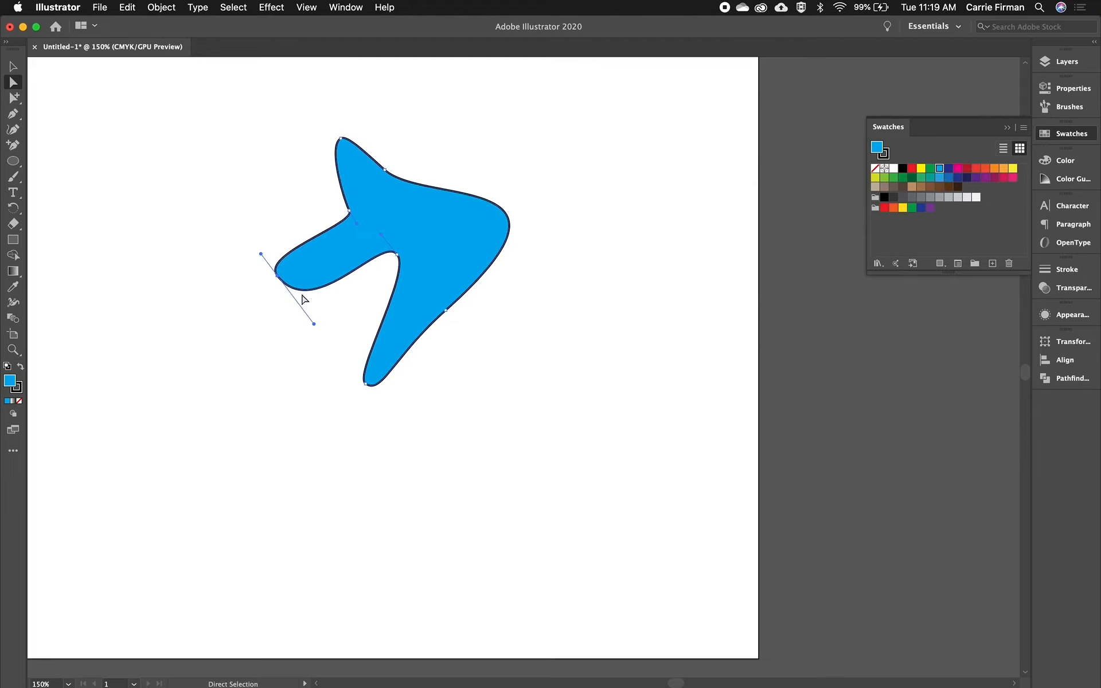
{"action": "left_click_drag", "start_coordinate": [314, 326], "coordinate": [291, 296]}
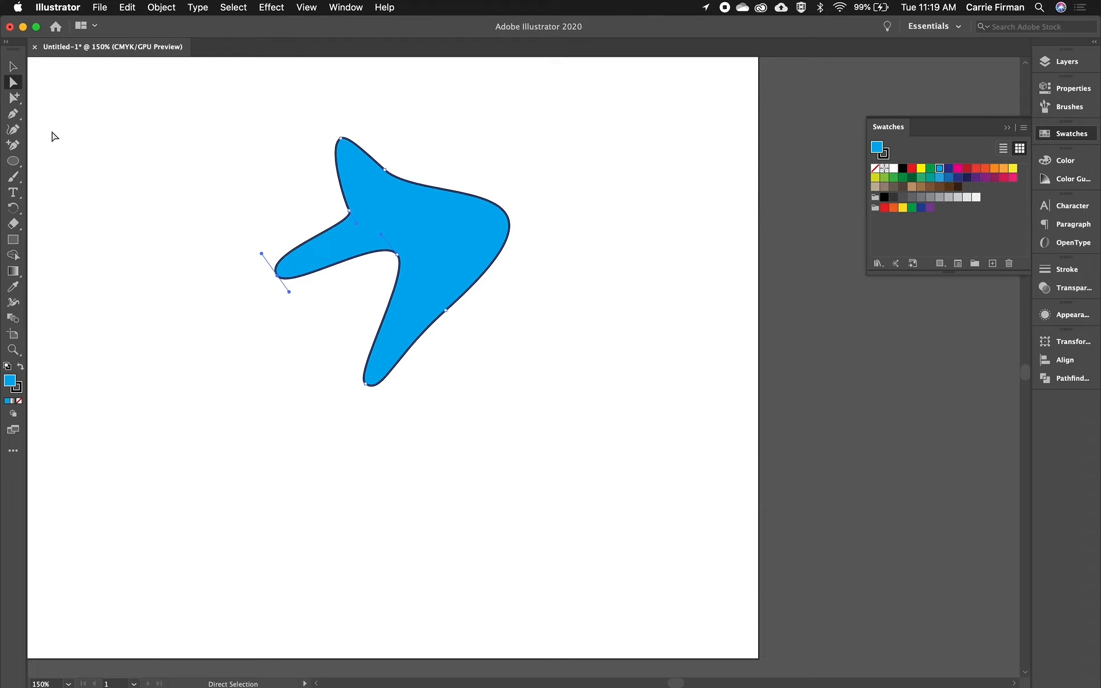
Step: Switch to the Pen tool and delete the whole lobed shape
{"action": "left_click", "coordinate": [12, 116]}
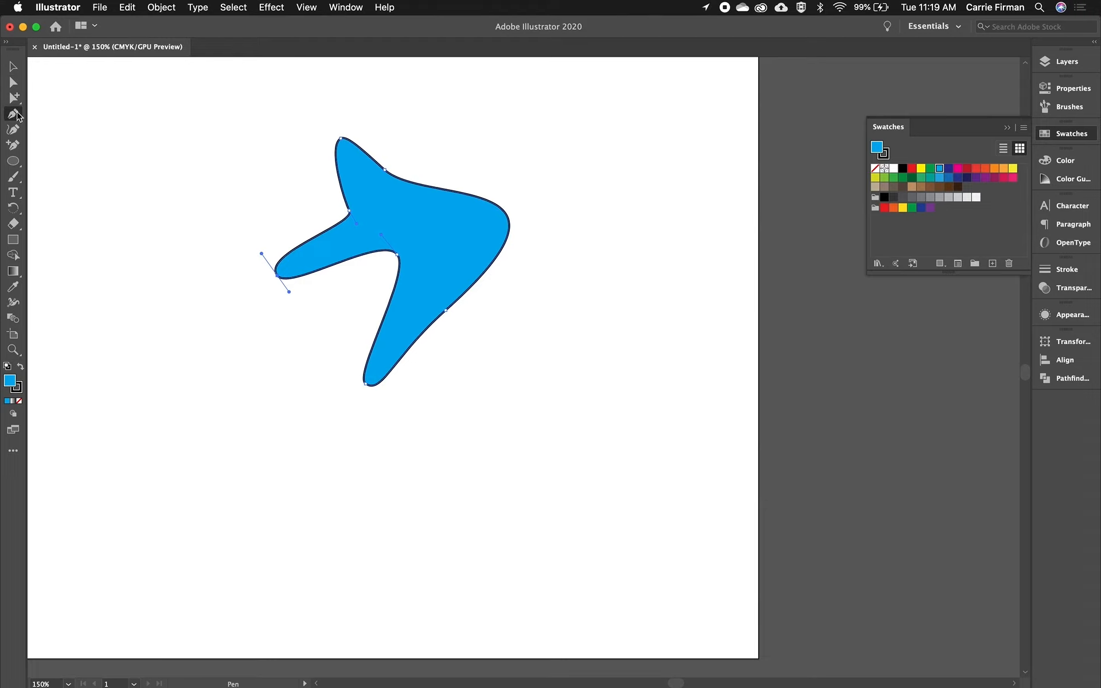
{"action": "key", "text": "Delete"}
{"action": "key", "text": "Delete"}
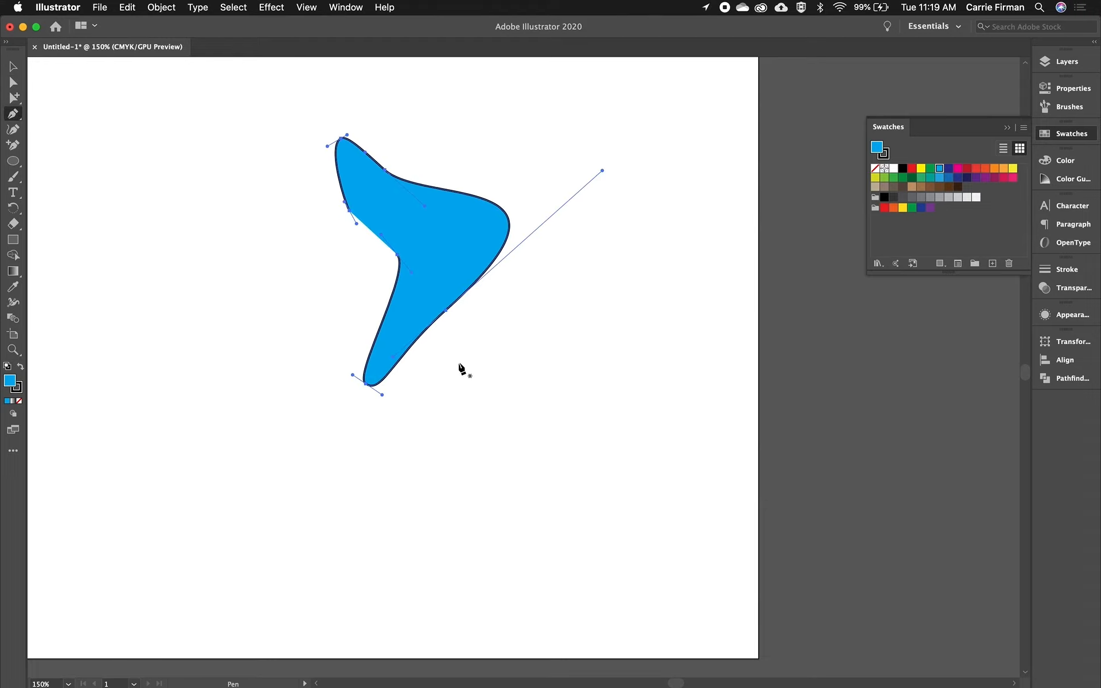
Step: Draw an open rounded Pen path counterclockwise through five smooth anchors, pulling the last anchor's handle downward so the curve loops there
{"action": "left_click_drag", "start_coordinate": [415, 209], "coordinate": [372, 209]}
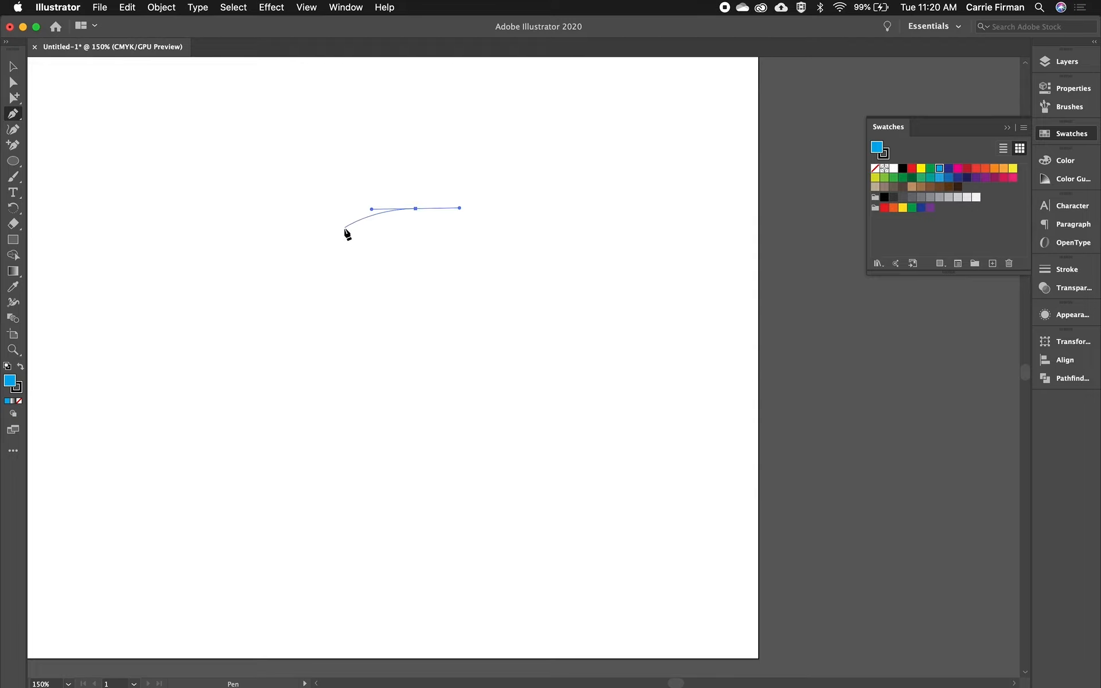
{"action": "left_click_drag", "start_coordinate": [322, 276], "coordinate": [321, 298]}
{"action": "left_click_drag", "start_coordinate": [378, 359], "coordinate": [403, 372]}
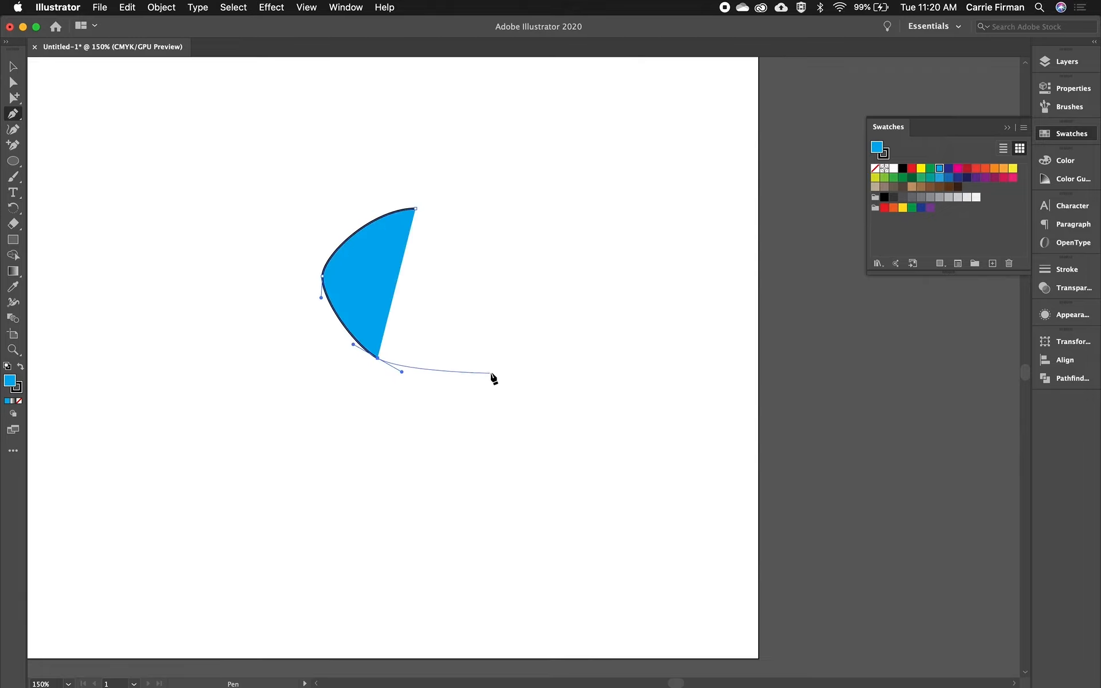
{"action": "left_click_drag", "start_coordinate": [500, 365], "coordinate": [520, 357]}
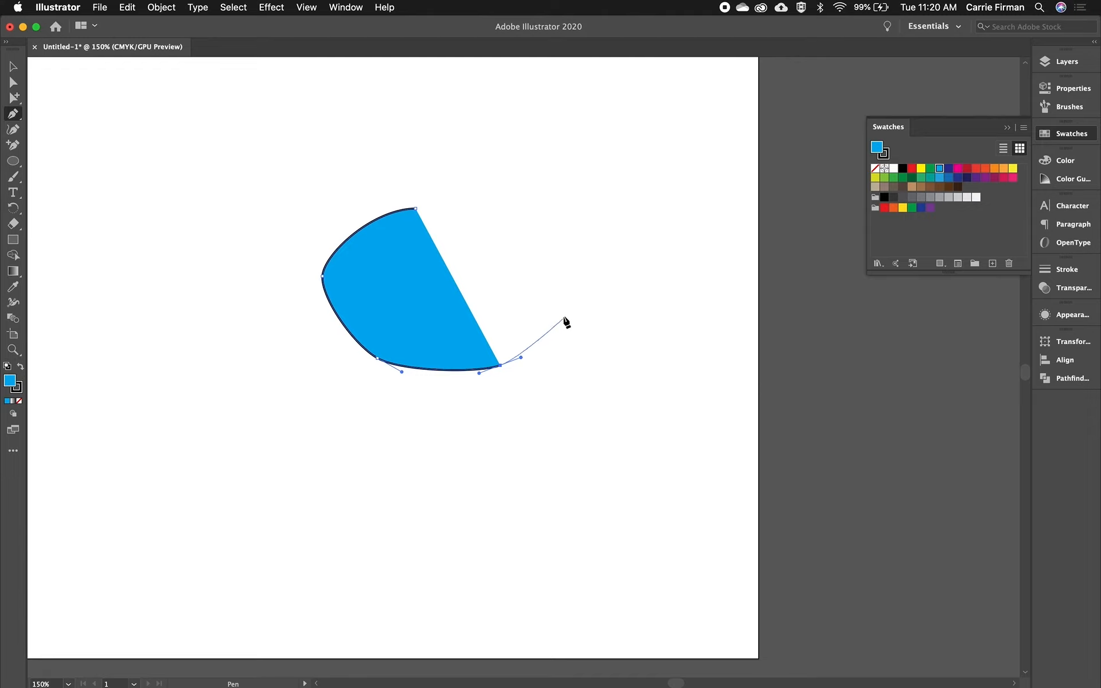
{"action": "left_click_drag", "start_coordinate": [556, 273], "coordinate": [545, 295]}
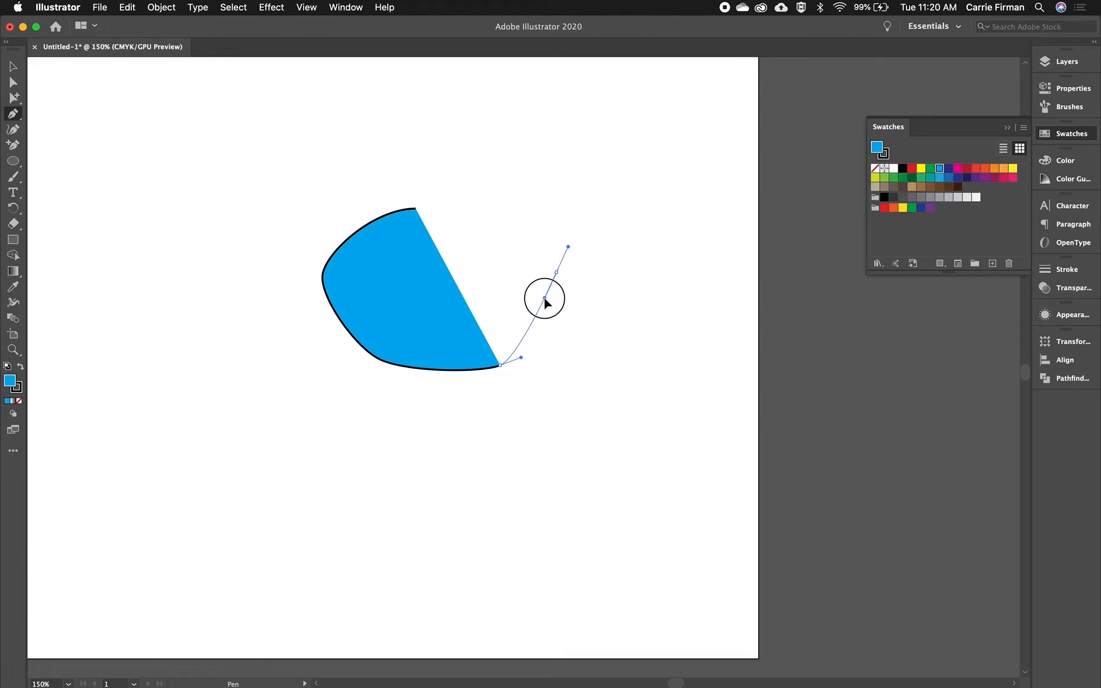
{"action": "left_click_drag", "start_coordinate": [544, 298], "coordinate": [552, 325]}
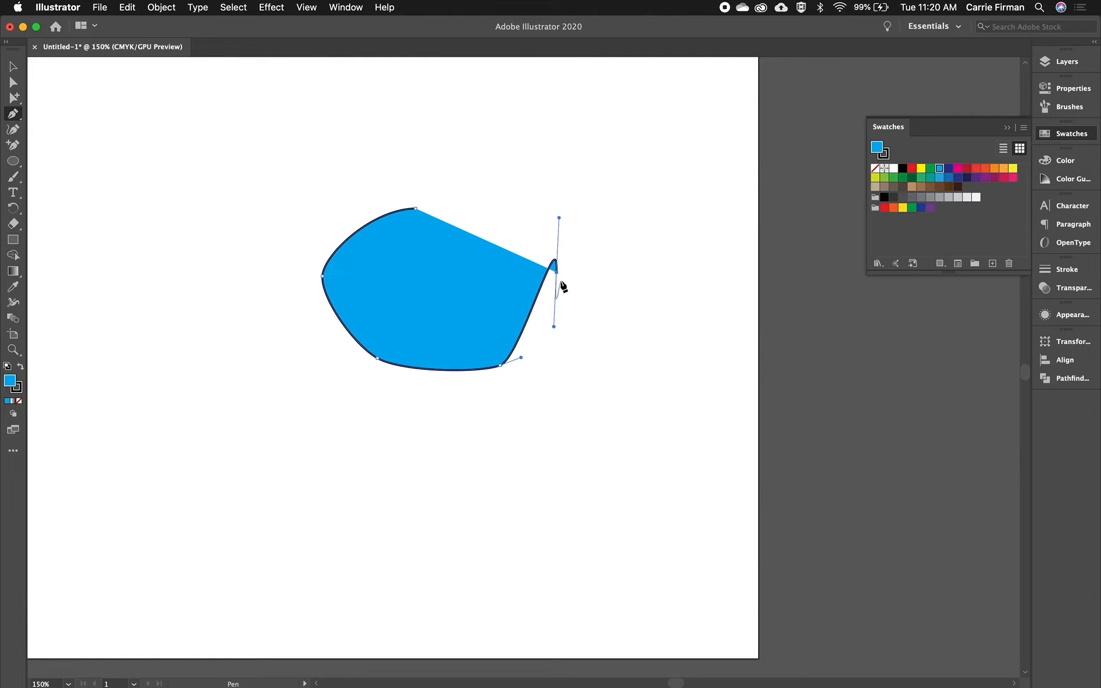
{"action": "left_click_drag", "start_coordinate": [616, 301], "coordinate": [624, 283]}
{"action": "left_click", "coordinate": [615, 211]}
{"action": "left_click_drag", "start_coordinate": [615, 212], "coordinate": [524, 239]}
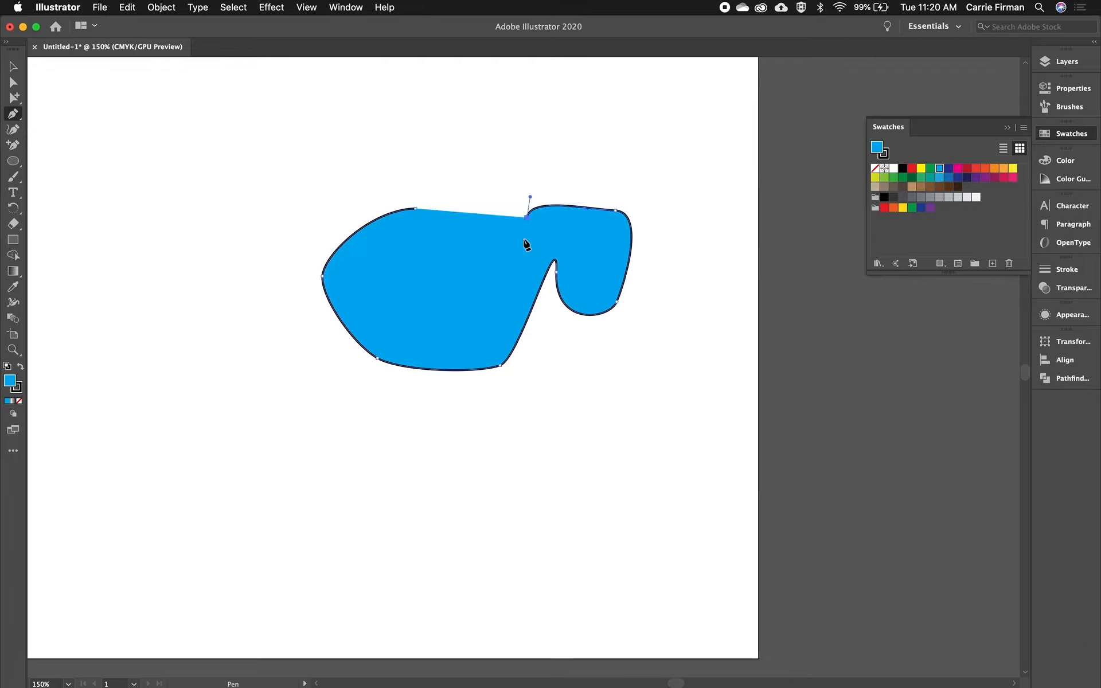
{"action": "key", "text": "super+z"}
{"action": "key", "text": "super+z"}
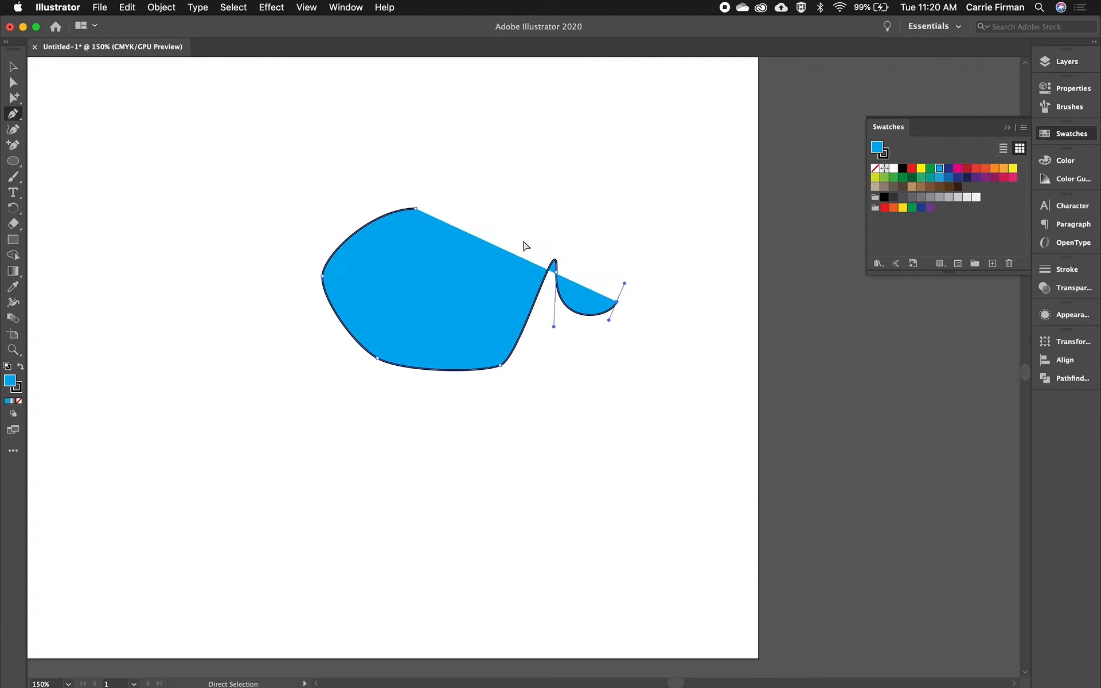
{"action": "key", "text": "super+z"}
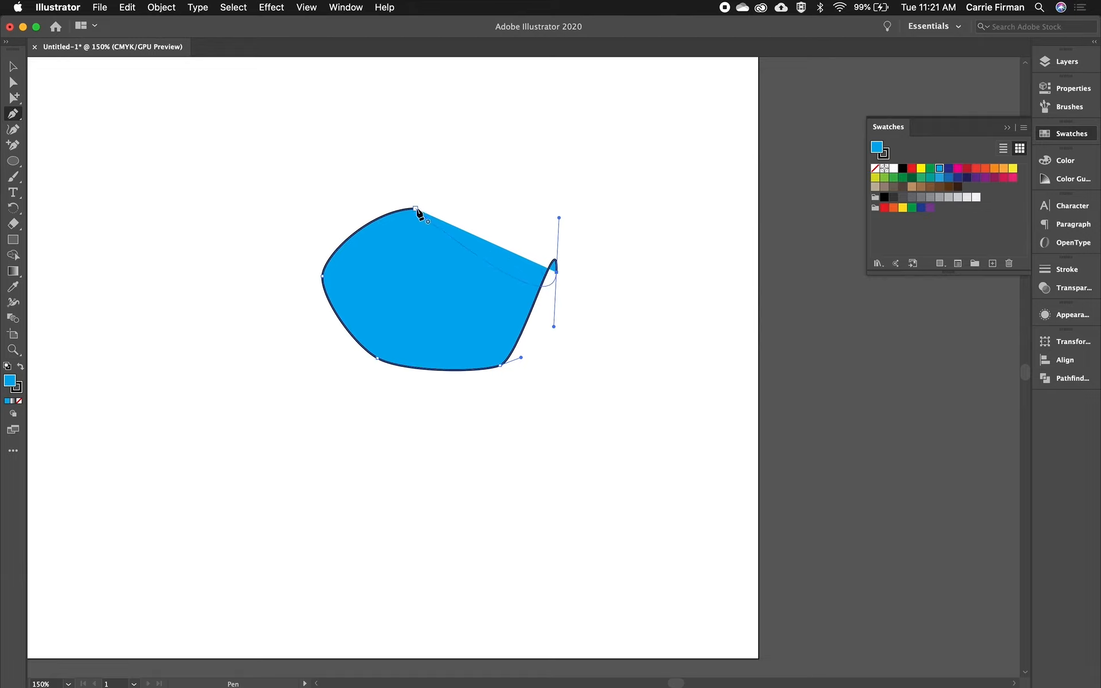
Step: Close the path at its starting anchor, and flip the right anchor's downward handle upward with Direct Selection to untangle the loop
{"action": "left_click_drag", "start_coordinate": [415, 208], "coordinate": [277, 229]}
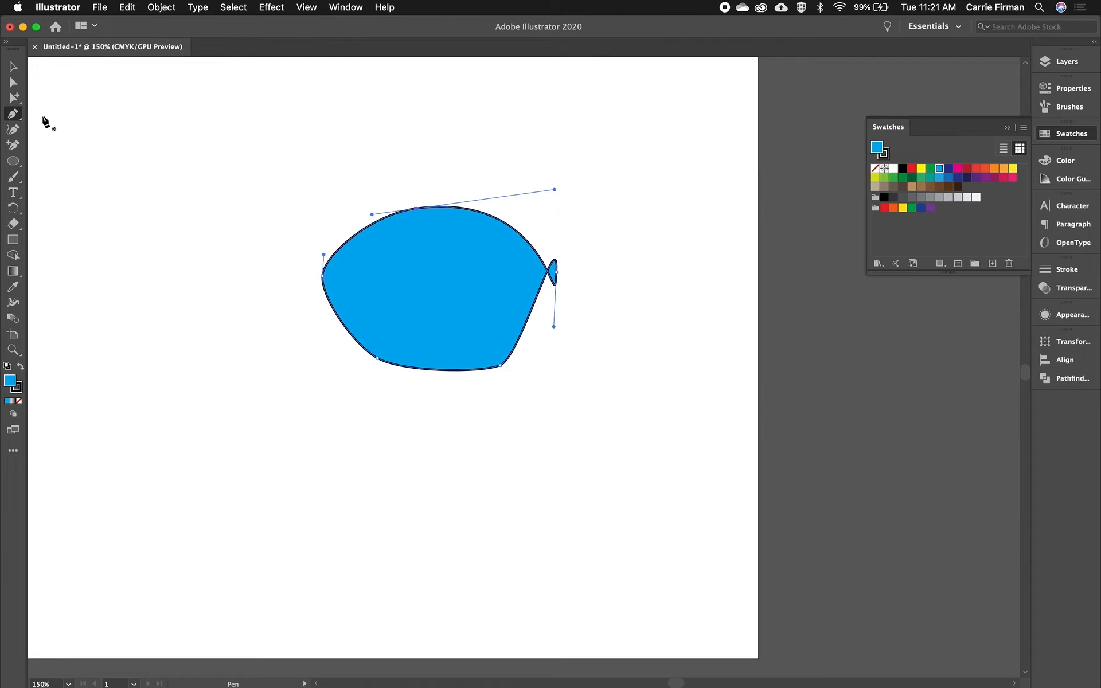
{"action": "left_click", "coordinate": [13, 83]}
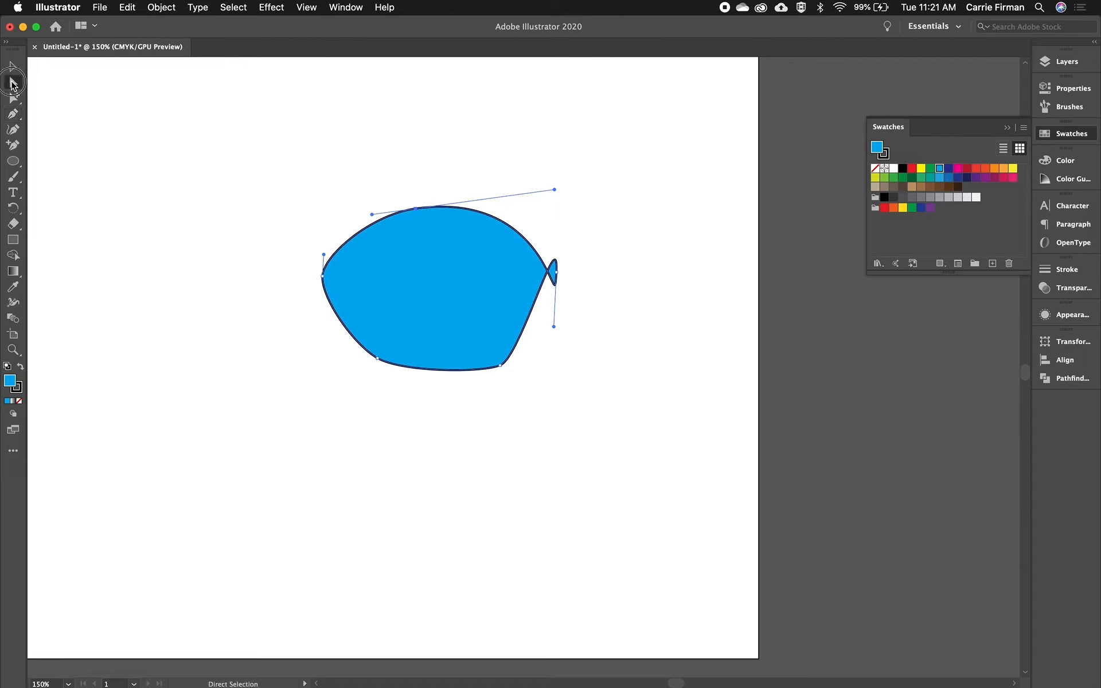
{"action": "left_click", "coordinate": [558, 274]}
{"action": "left_click_drag", "start_coordinate": [555, 327], "coordinate": [554, 216]}
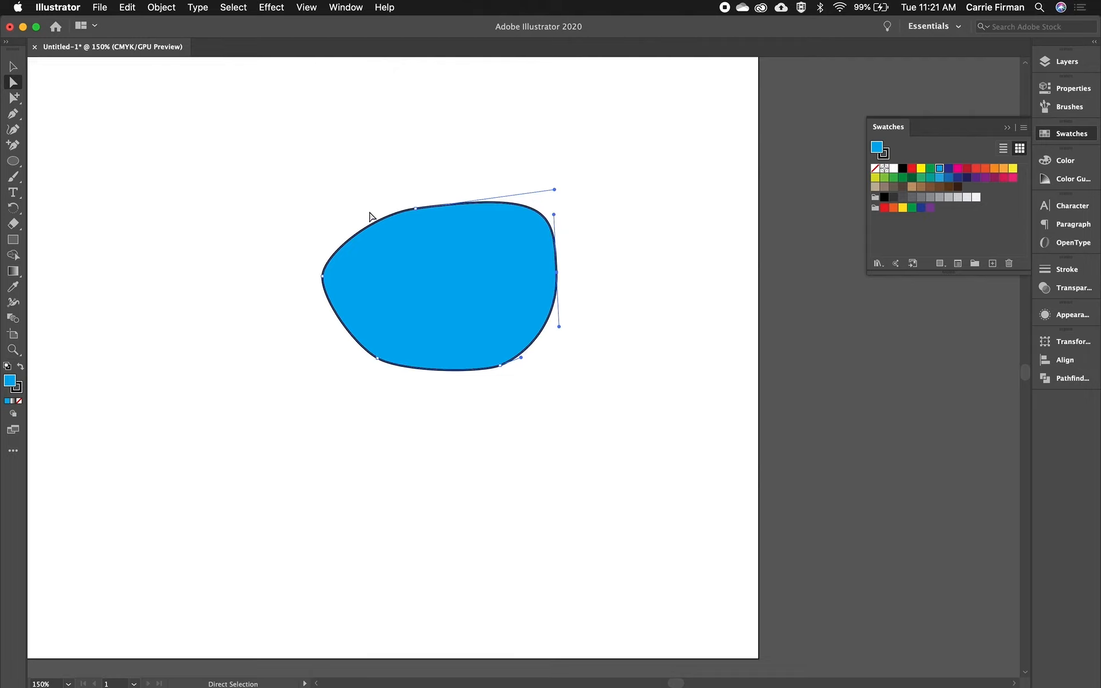
Step: Move the right anchor slightly inward, shorten the handles around it, and reposition the two bottom anchors and their handles
{"action": "left_click_drag", "start_coordinate": [557, 274], "coordinate": [547, 281]}
{"action": "left_click_drag", "start_coordinate": [555, 192], "coordinate": [542, 246]}
{"action": "left_click_drag", "start_coordinate": [549, 335], "coordinate": [552, 304]}
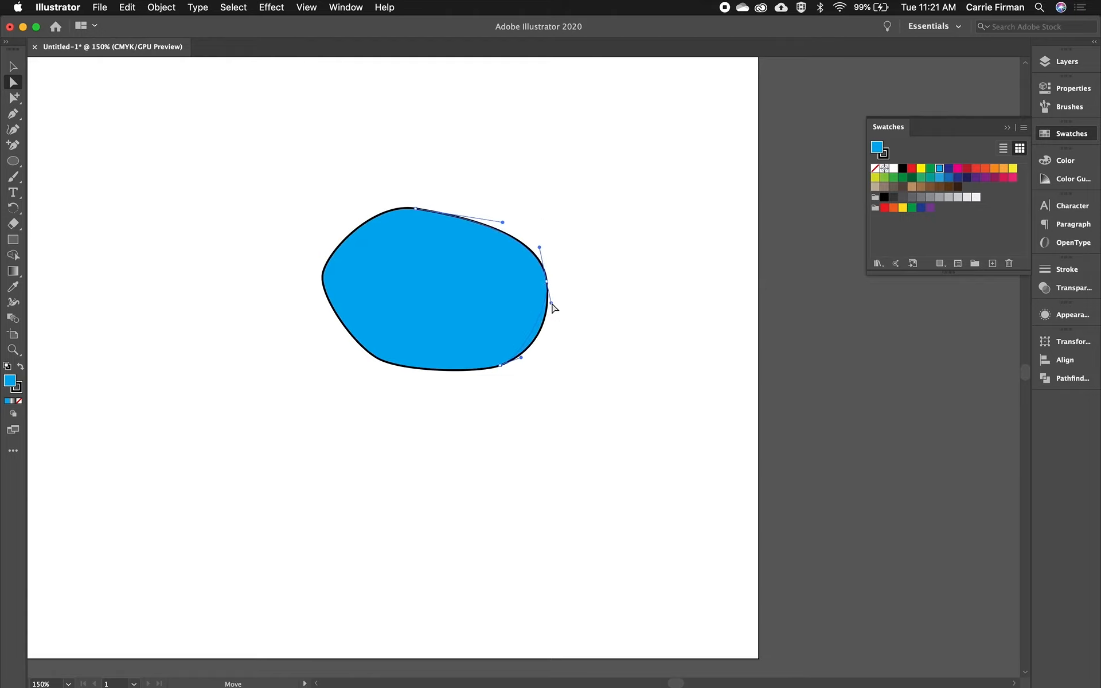
{"action": "left_click_drag", "start_coordinate": [502, 373], "coordinate": [468, 393]}
{"action": "mouse_move", "coordinate": [376, 361]}
{"action": "left_mouse_down"}
{"action": "mouse_move", "coordinate": [379, 331]}
{"action": "mouse_move", "coordinate": [400, 352]}
{"action": "mouse_move", "coordinate": [397, 365]}
{"action": "left_mouse_up"}
Step: Swing the top anchor's right-hand handle down into the shape to curve the upper edge inward, and select the bottom segment
{"action": "left_click", "coordinate": [415, 209]}
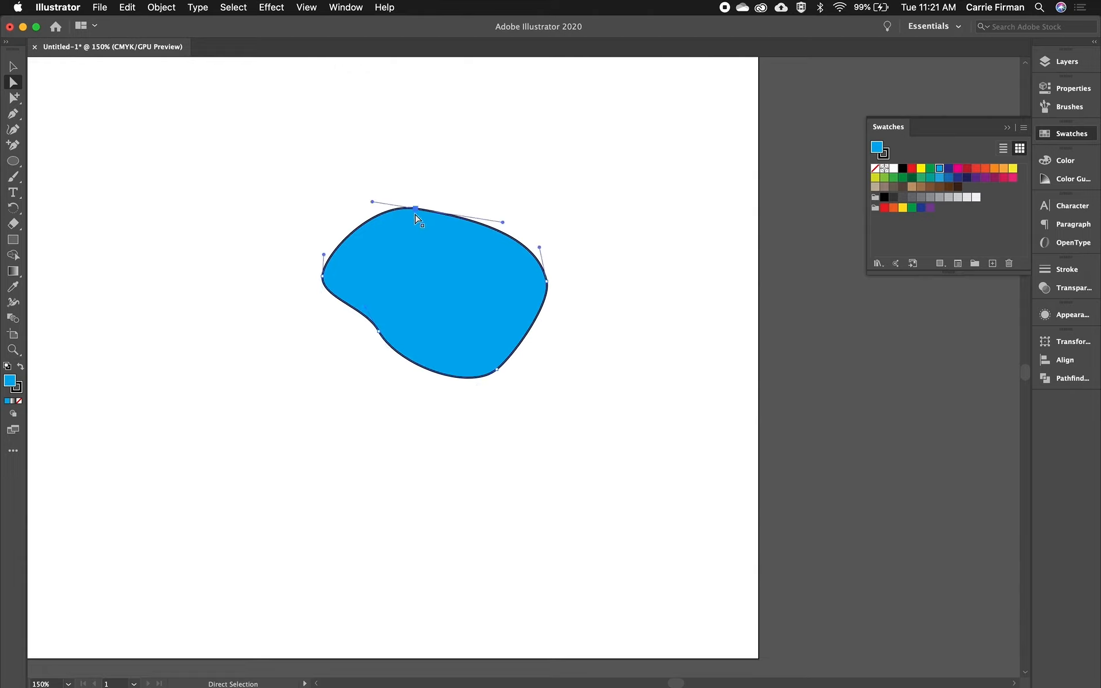
{"action": "left_click_drag", "start_coordinate": [503, 223], "coordinate": [454, 346]}
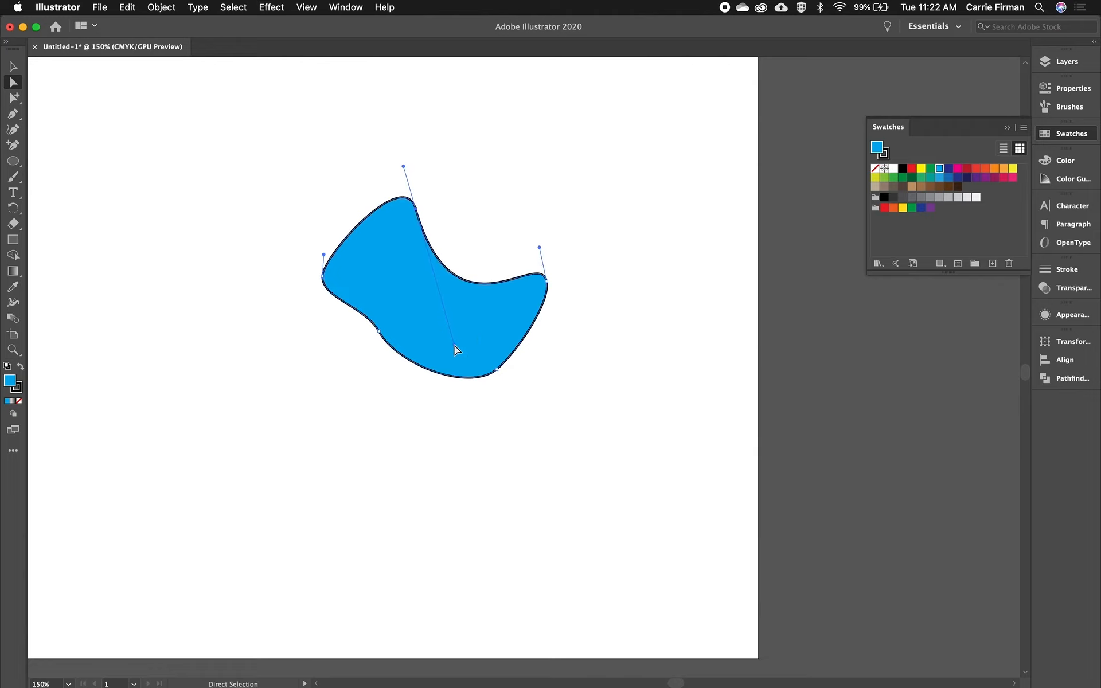
{"action": "left_click", "coordinate": [596, 256]}
{"action": "left_click", "coordinate": [412, 363]}
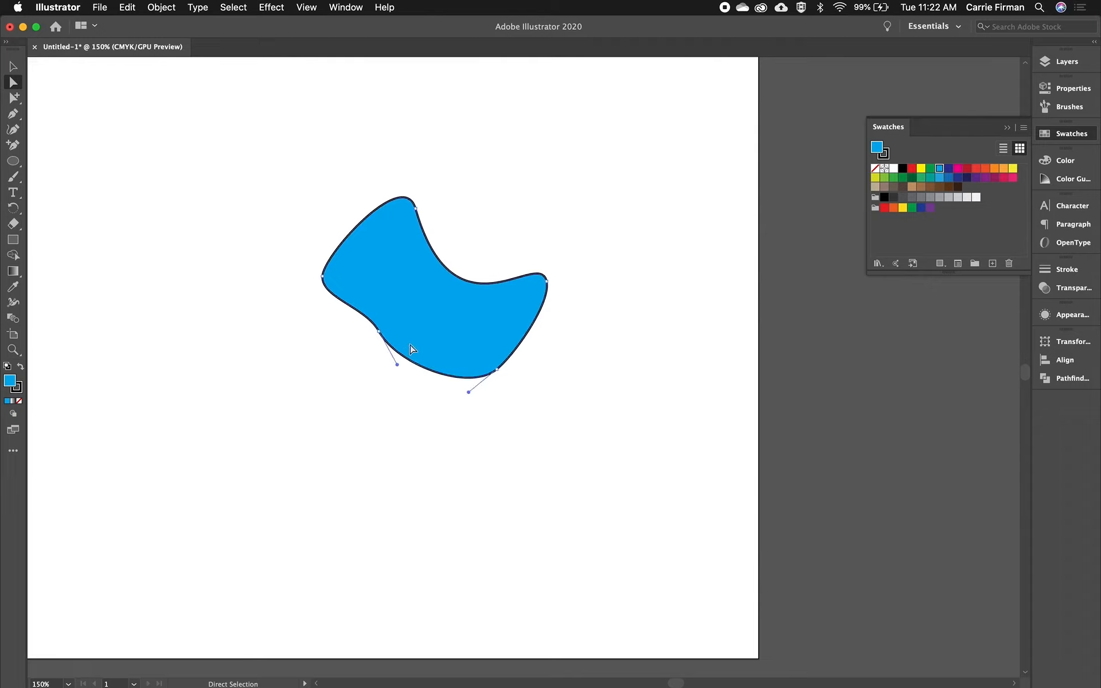